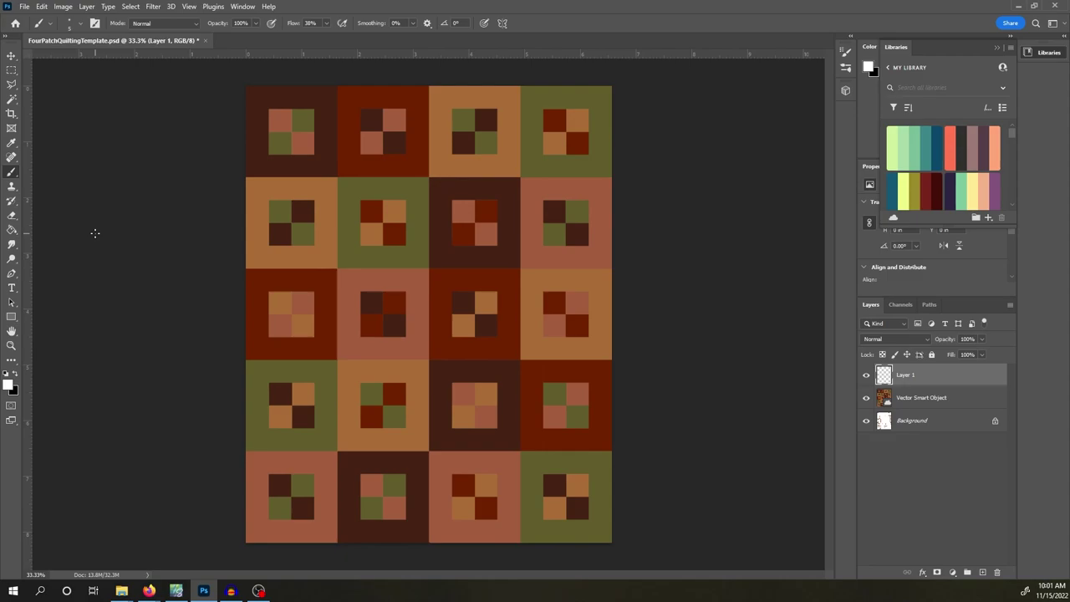
Sketch a freehand outline around the four-patch in the second-row green block, with a small loop inside each of its patches.
left_click_drag(341, 261, 408, 261)
key("ctrl+z")
key("ctrl+plus")
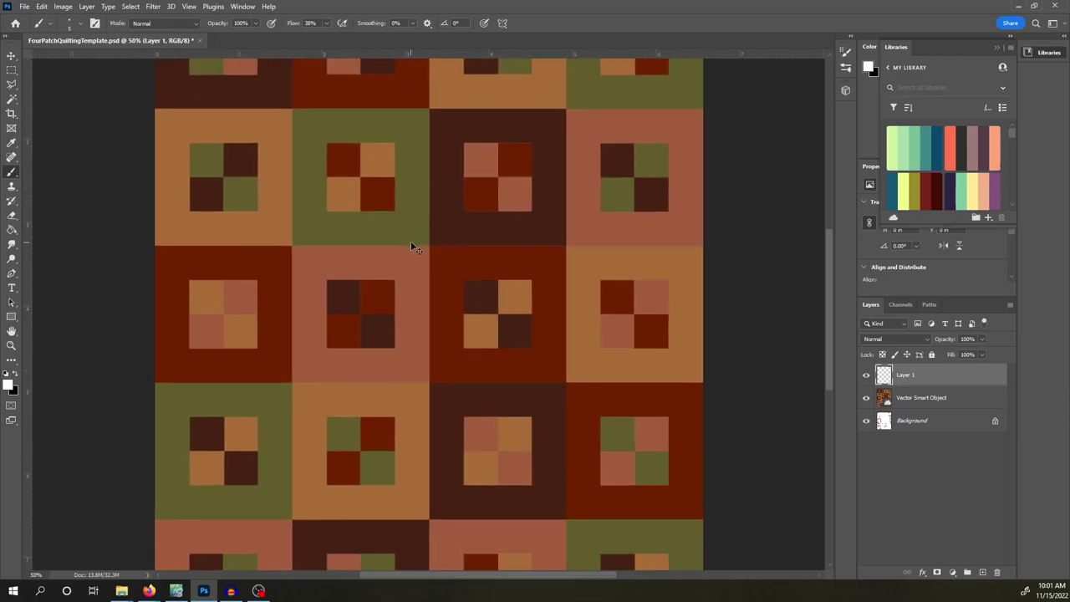
key("ctrl+plus")
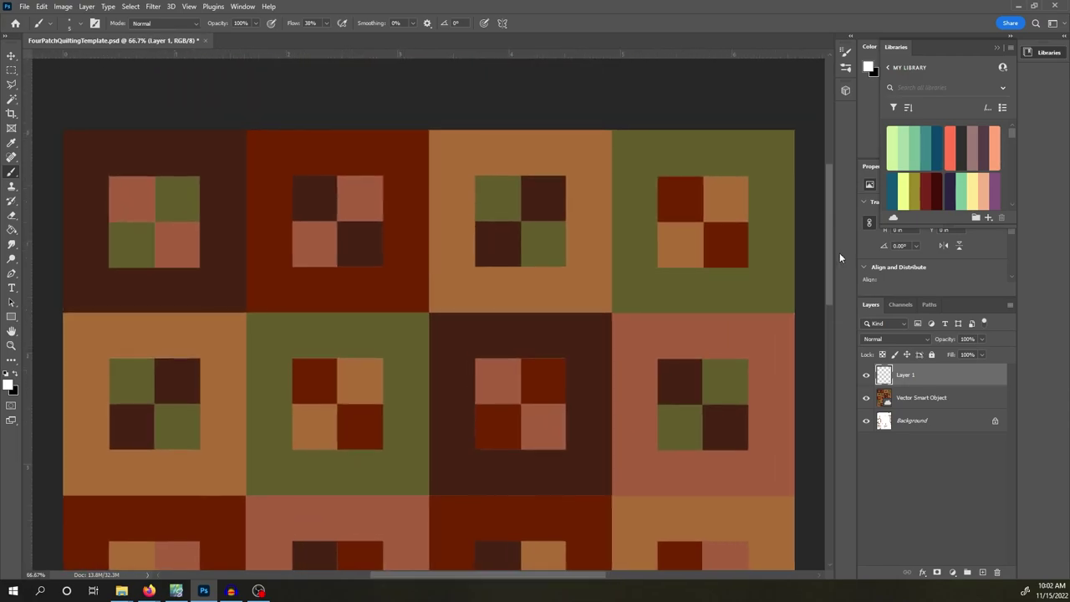
left_click_drag(477, 577, 466, 577)
mouse_move(425, 332)
left_mouse_down()
mouse_move(300, 337)
mouse_move(327, 484)
mouse_move(451, 463)
mouse_move(425, 324)
left_mouse_up()
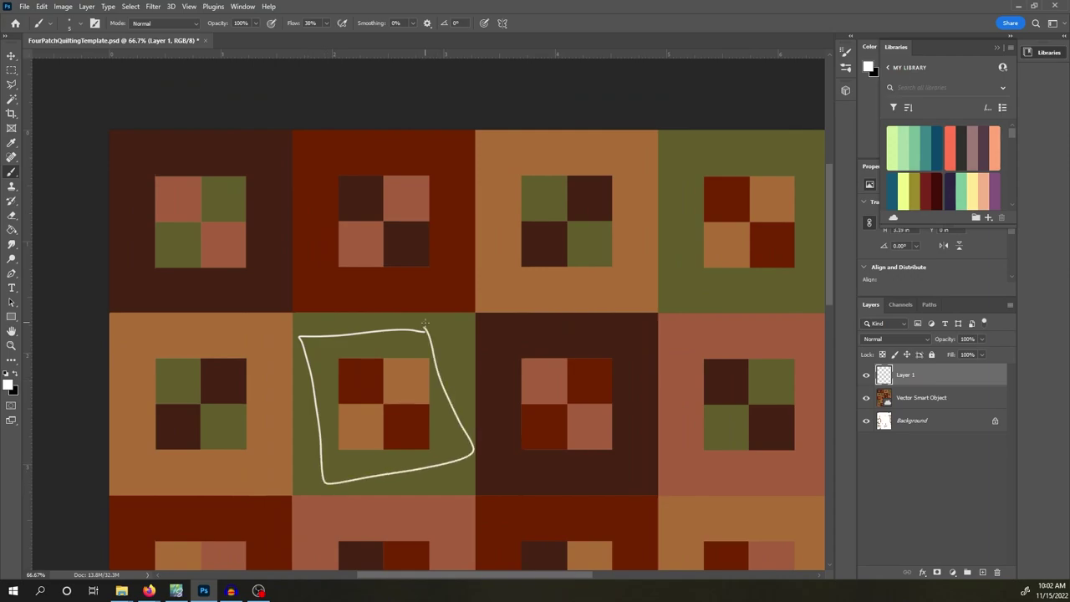
left_click_drag(360, 378, 397, 379)
mouse_move(393, 422)
left_mouse_down()
mouse_move(408, 421)
mouse_move(398, 435)
mouse_move(358, 418)
left_mouse_up()
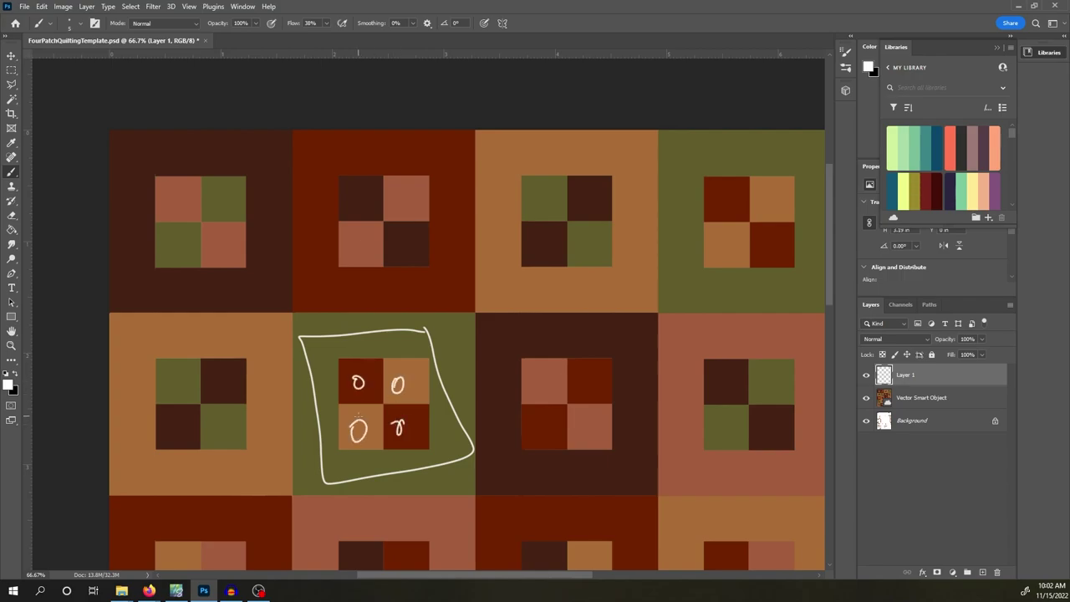
Undo the outline and small loops sketched over the green block.
key("ctrl+z")
key("ctrl+z")
key("ctrl+z")
key("ctrl+z")
key("ctrl+z")
key("ctrl+z")
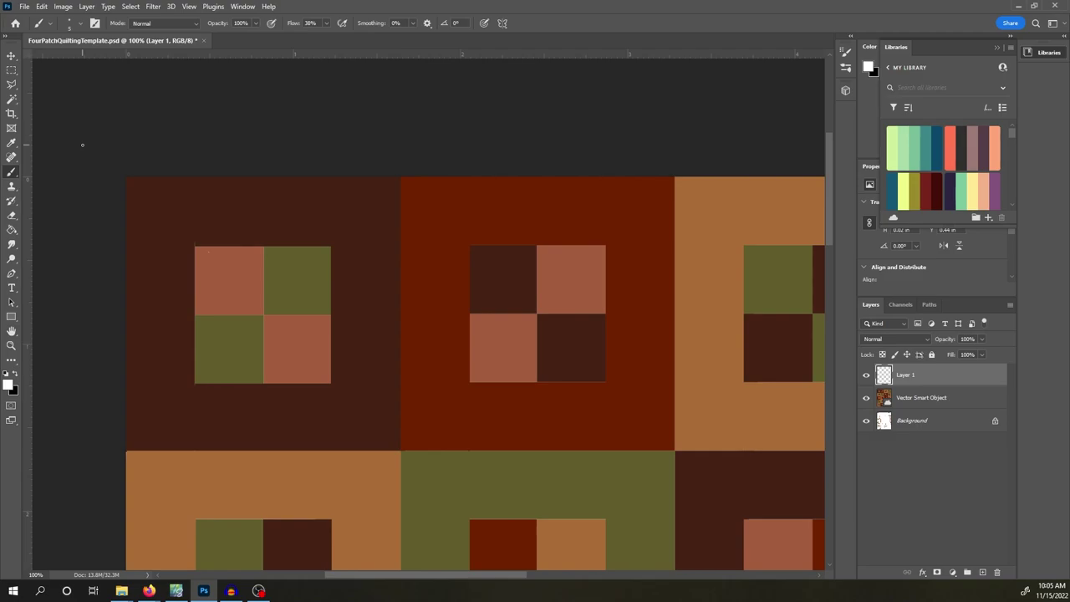
Brush the outline of a horizontal band across the first block above its four-patch, with a dashed guide along the patch's upper edge.
left_click_drag(126, 191, 210, 185)
key("ctrl+z")
left_click_drag(126, 191, 394, 191)
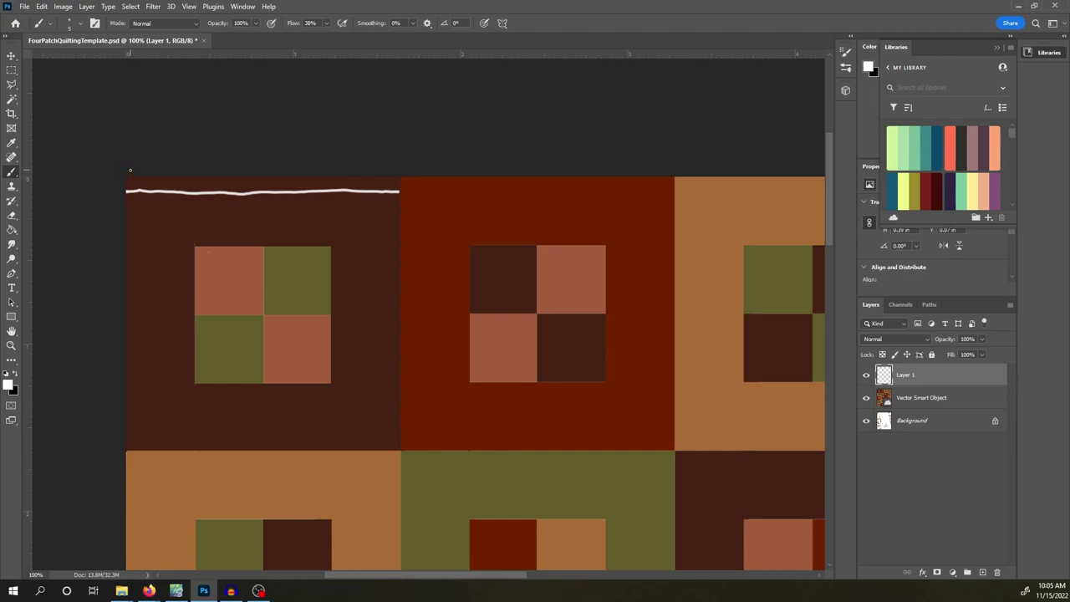
left_click_drag(399, 177, 401, 237)
left_click_drag(129, 244, 402, 247)
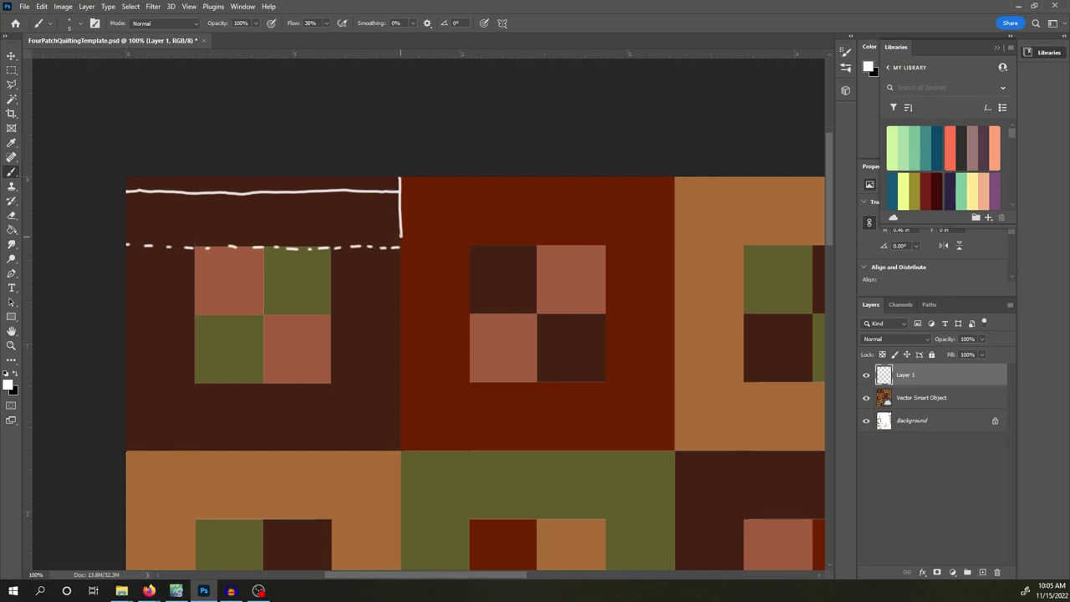
left_click_drag(400, 236, 129, 234)
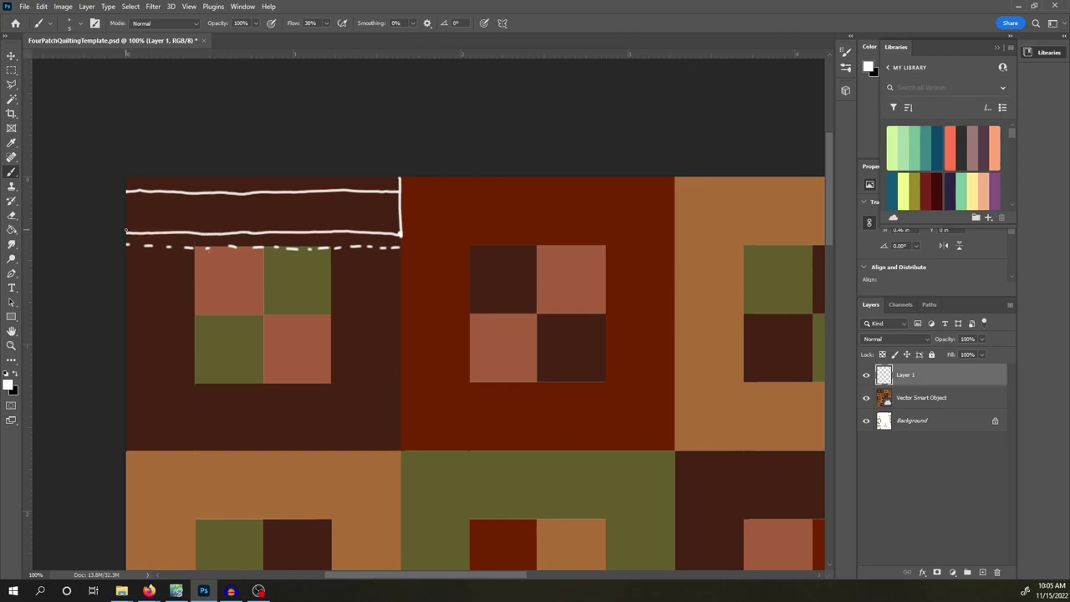
Fill the first block's upper band with a continuous row of tall, rounded back-and-forth loops.
mouse_move(132, 213)
left_mouse_down()
mouse_move(291, 222)
mouse_move(355, 216)
left_mouse_up()
key("ctrl+z")
mouse_move(125, 195)
left_mouse_down()
mouse_move(135, 231)
mouse_move(140, 196)
mouse_move(164, 229)
mouse_move(173, 204)
mouse_move(189, 205)
mouse_move(192, 224)
mouse_move(192, 204)
mouse_move(218, 228)
mouse_move(253, 195)
mouse_move(288, 222)
mouse_move(293, 205)
mouse_move(307, 225)
mouse_move(350, 230)
mouse_move(400, 201)
left_mouse_up()
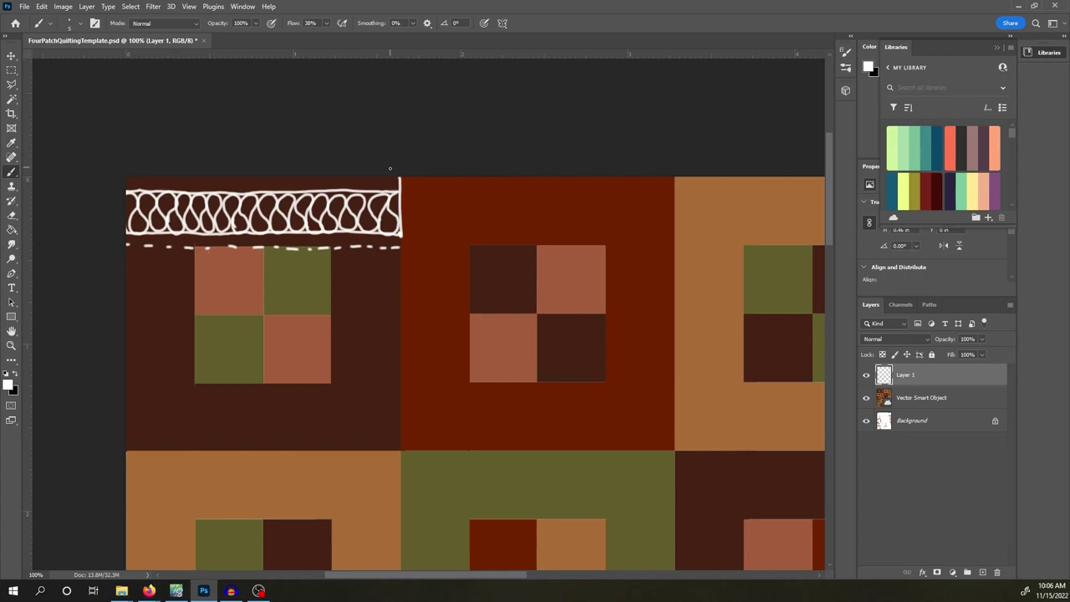
Extend the first block's right edge line, add a dashed guide along the four-patch's lower edge, and outline a horizontal band below it.
mouse_move(400, 242)
left_mouse_down()
mouse_move(399, 383)
mouse_move(198, 383)
left_mouse_up()
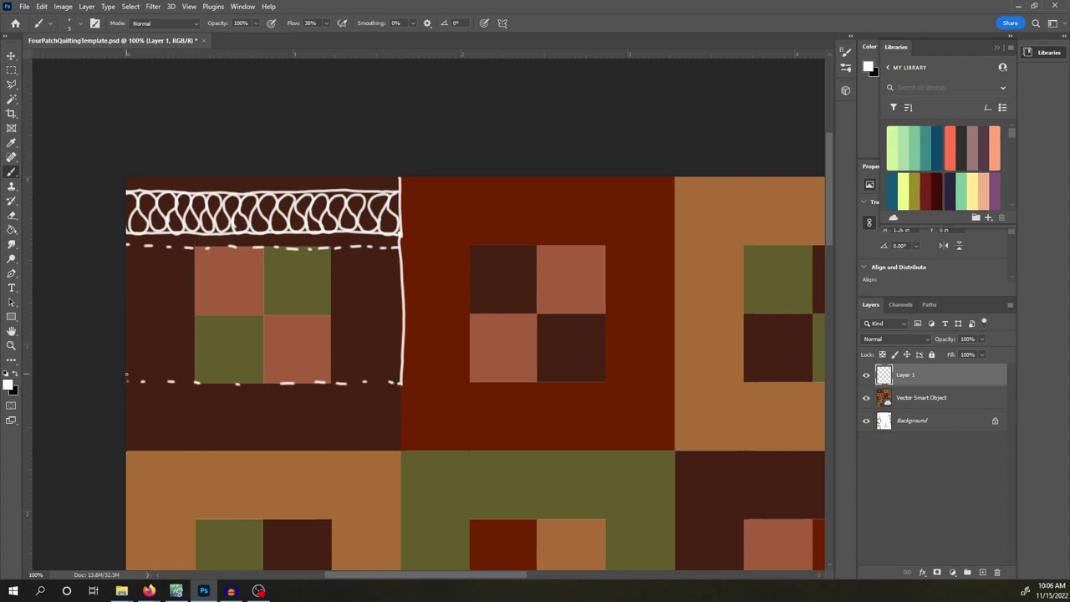
mouse_move(399, 390)
left_mouse_down()
mouse_move(126, 402)
mouse_move(126, 434)
mouse_move(162, 451)
mouse_move(399, 450)
left_mouse_up()
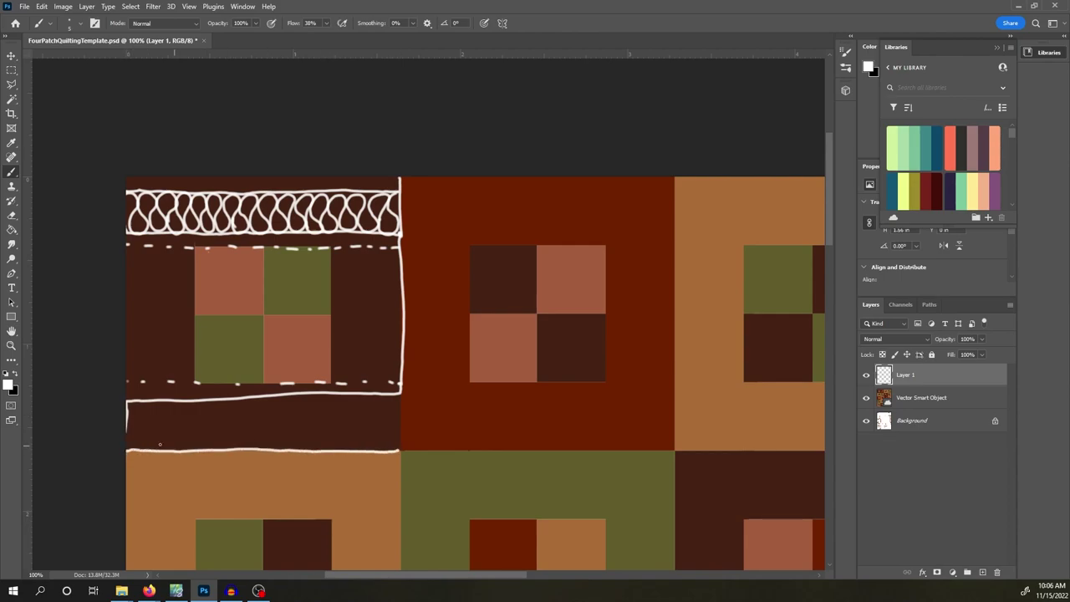
left_click_drag(123, 437, 401, 439)
left_click_drag(400, 389, 401, 442)
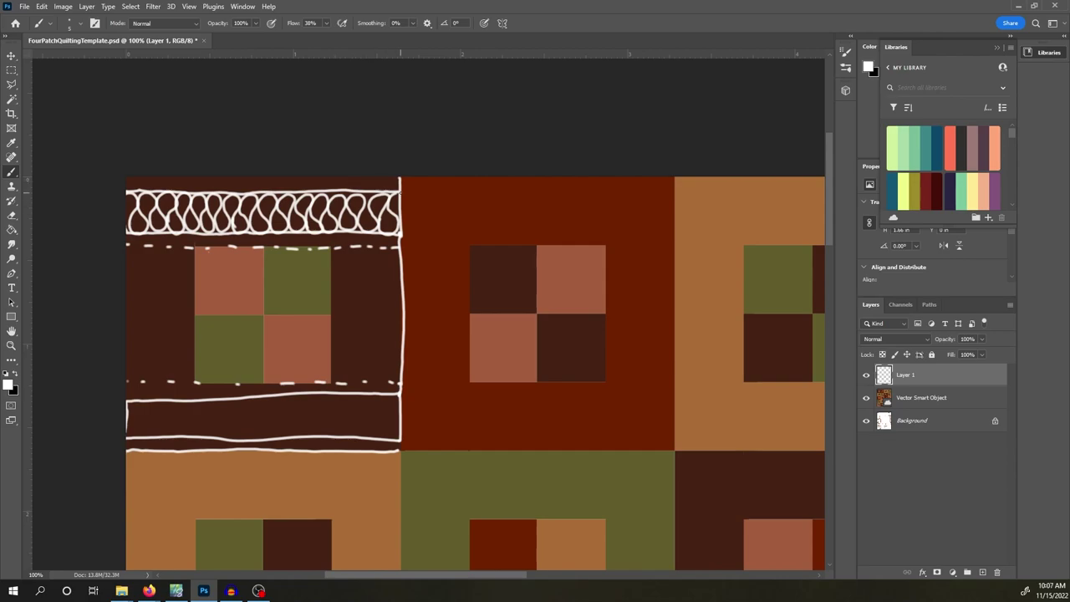
Fill the first block's lower band with tall ovals interspersed with columns of small stacked circles.
mouse_move(399, 419)
left_mouse_down()
mouse_move(379, 397)
mouse_move(381, 437)
mouse_move(399, 420)
mouse_move(395, 403)
mouse_move(376, 403)
mouse_move(360, 415)
mouse_move(377, 434)
mouse_move(376, 400)
mouse_move(346, 408)
mouse_move(358, 421)
mouse_move(346, 435)
left_mouse_up()
mouse_move(345, 395)
left_mouse_down()
mouse_move(346, 440)
mouse_move(329, 439)
left_mouse_up()
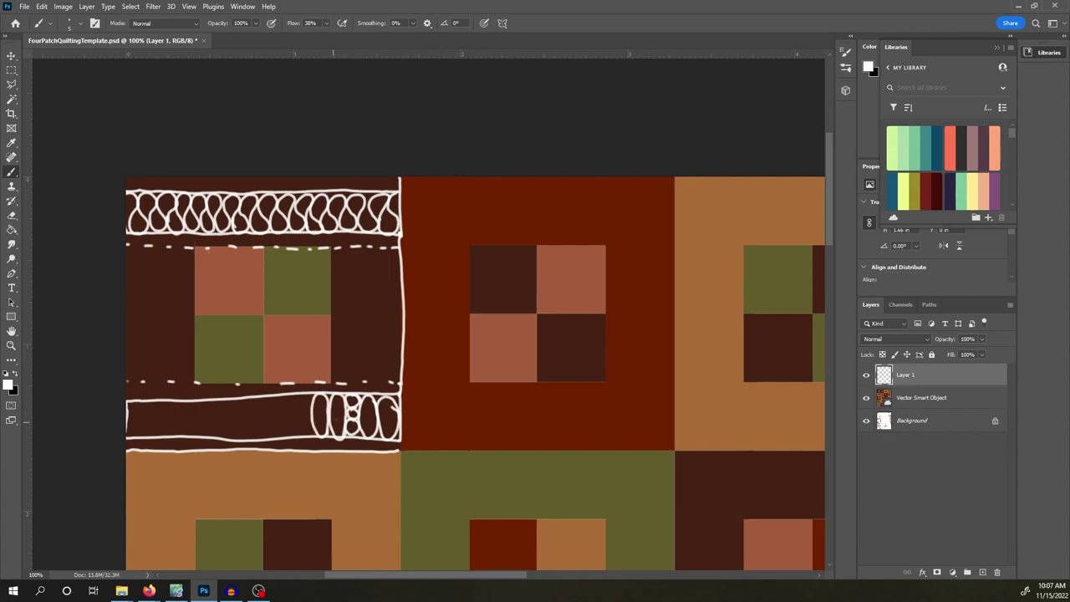
mouse_move(306, 391)
left_mouse_down()
mouse_move(289, 436)
mouse_move(297, 432)
mouse_move(279, 413)
mouse_move(263, 431)
mouse_move(277, 407)
mouse_move(259, 422)
mouse_move(256, 391)
mouse_move(245, 435)
mouse_move(232, 399)
mouse_move(235, 441)
mouse_move(214, 406)
mouse_move(216, 440)
mouse_move(201, 402)
mouse_move(207, 431)
mouse_move(192, 391)
mouse_move(193, 424)
mouse_move(179, 409)
mouse_move(172, 435)
mouse_move(146, 398)
mouse_move(155, 423)
mouse_move(134, 399)
left_mouse_up()
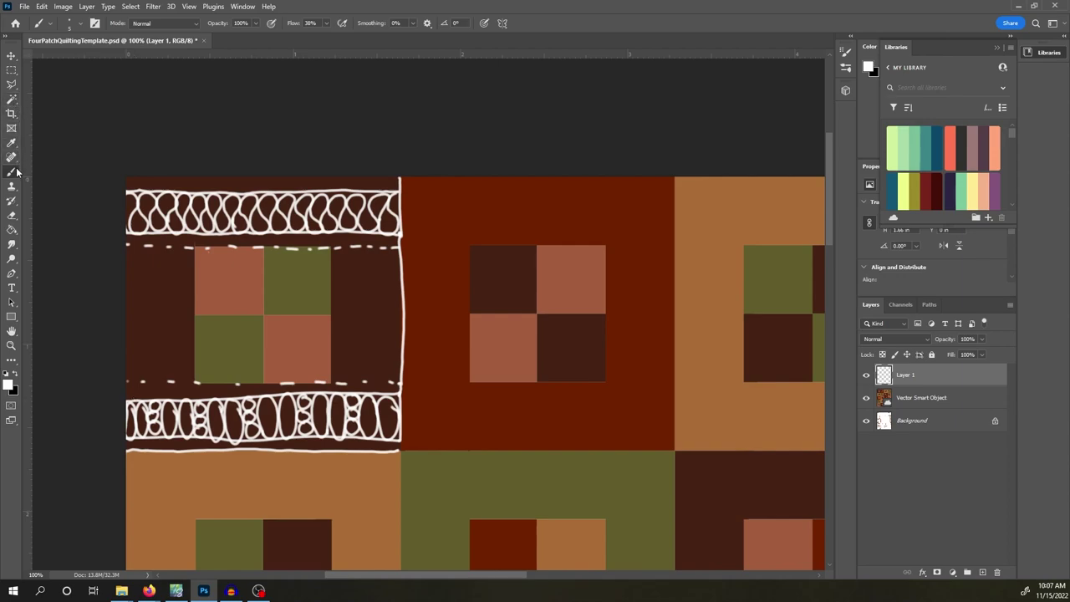
Erase the horizontal dashed guides above and below the first block's four-patch.
left_click(12, 215)
left_click_drag(137, 248, 387, 246)
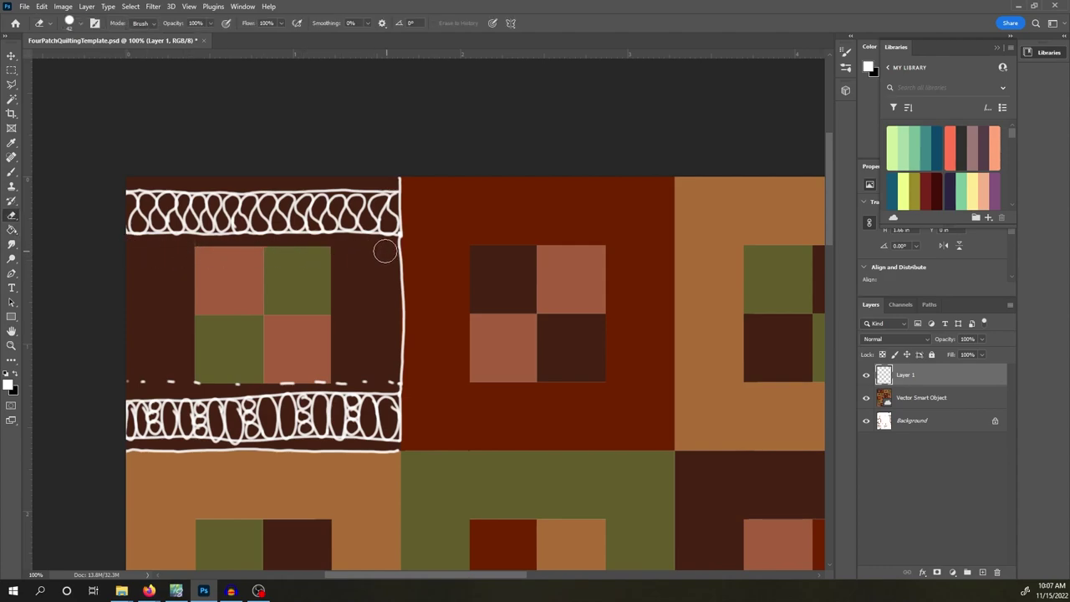
mouse_move(379, 372)
left_mouse_down()
mouse_move(390, 376)
mouse_move(176, 377)
left_mouse_up()
left_click_drag(364, 375, 335, 376)
Brush a vertical band with a zigzag filling left of the first block's four-patch, with a dashed guide along the patch's edge.
left_click(12, 173)
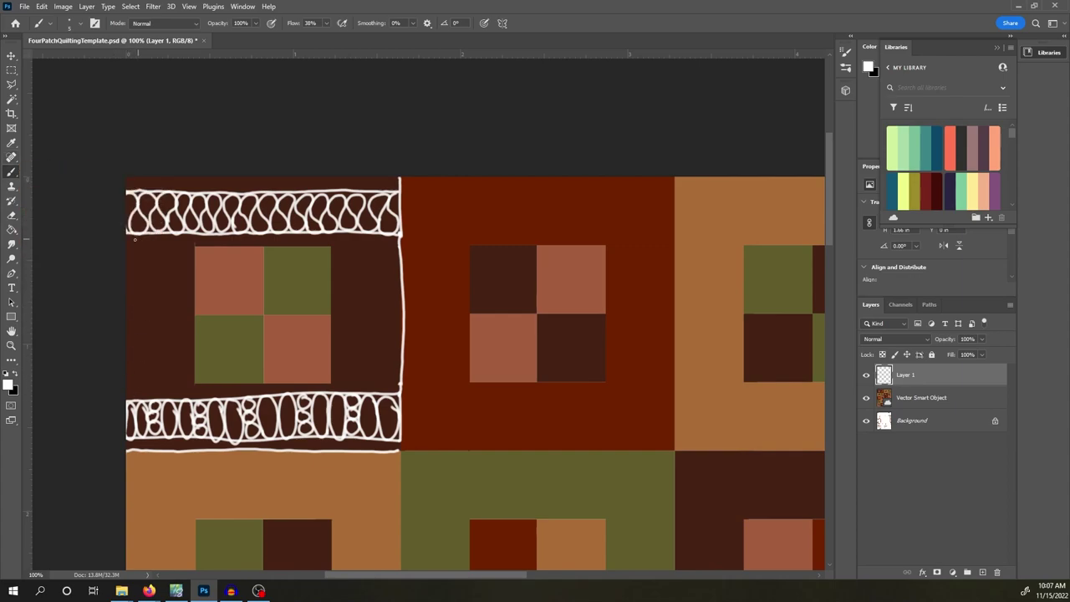
left_click_drag(135, 237, 141, 400)
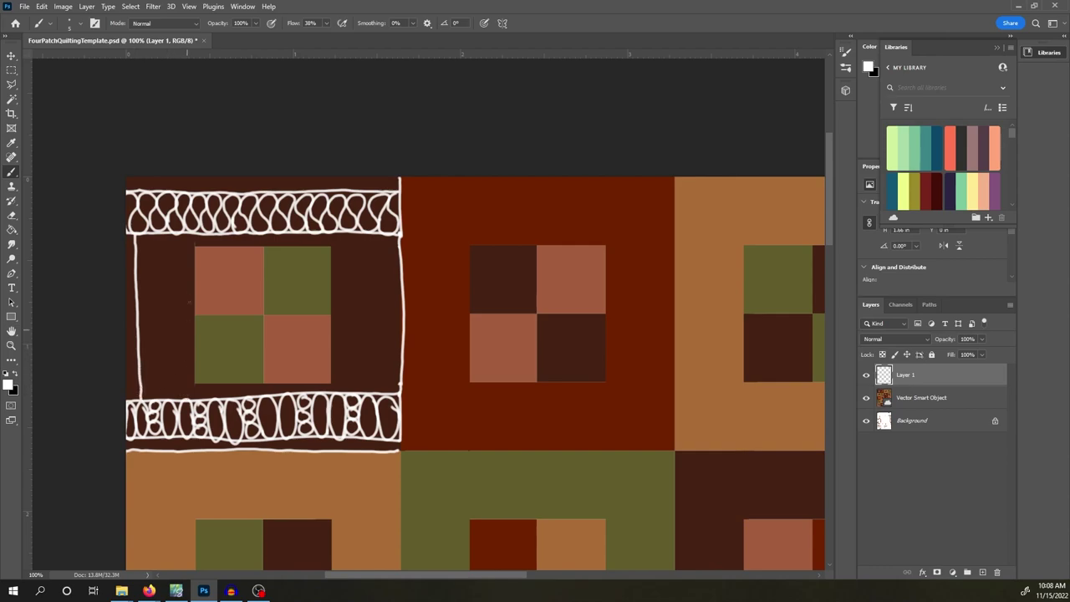
left_click_drag(194, 264, 193, 304)
left_click_drag(184, 401, 181, 237)
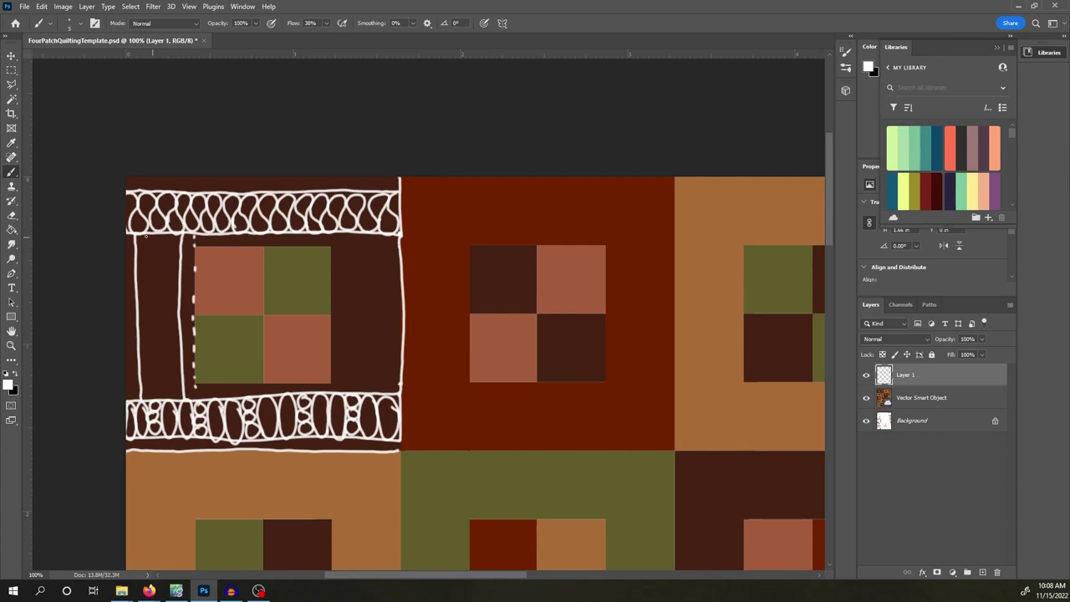
mouse_move(136, 236)
left_mouse_down()
mouse_move(178, 263)
mouse_move(136, 289)
mouse_move(177, 323)
mouse_move(137, 354)
mouse_move(181, 386)
left_mouse_up()
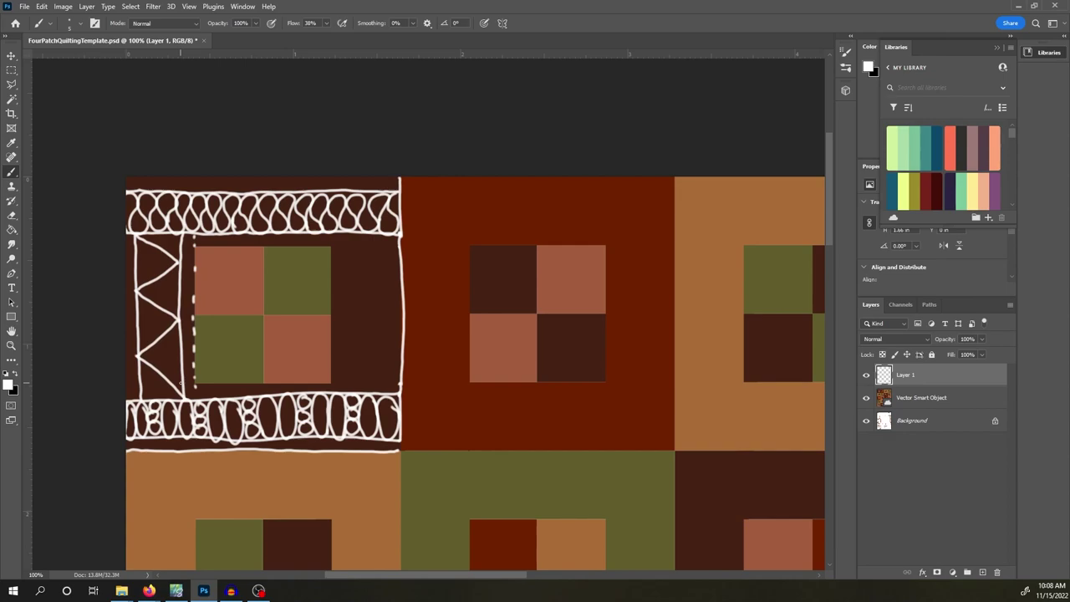
Brush a matching zigzag-filled vertical band right of the first block's four-patch, with a dashed guide along the patch's edge.
left_click_drag(331, 235, 333, 278)
left_click_drag(331, 326, 330, 364)
left_click_drag(341, 237, 345, 395)
left_click_drag(388, 236, 387, 392)
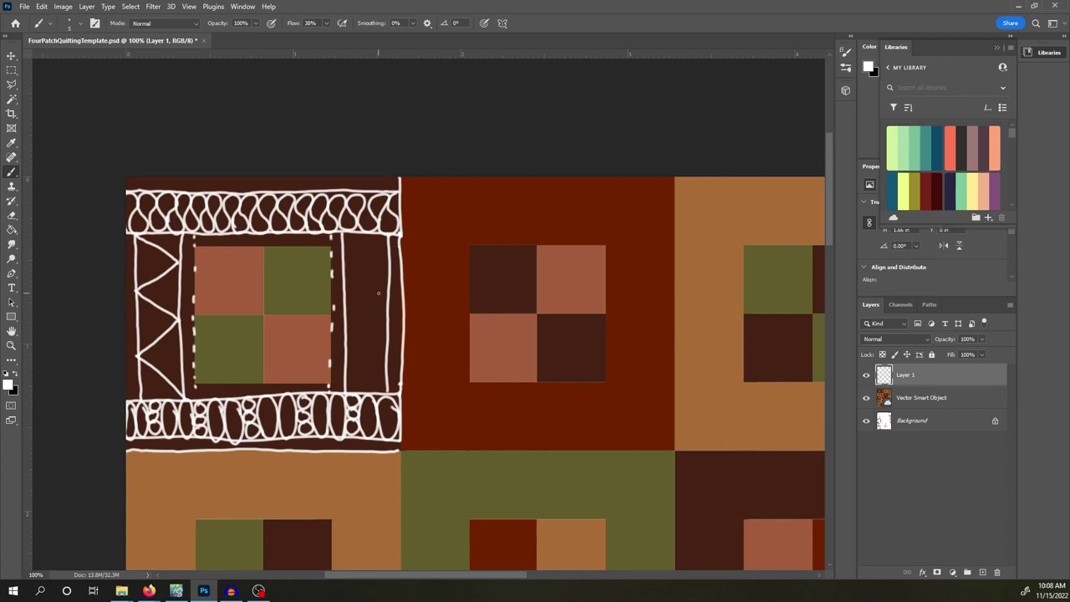
mouse_move(344, 235)
left_mouse_down()
mouse_move(388, 261)
mouse_move(351, 293)
mouse_move(380, 327)
mouse_move(356, 352)
mouse_move(368, 373)
mouse_move(390, 391)
left_mouse_up()
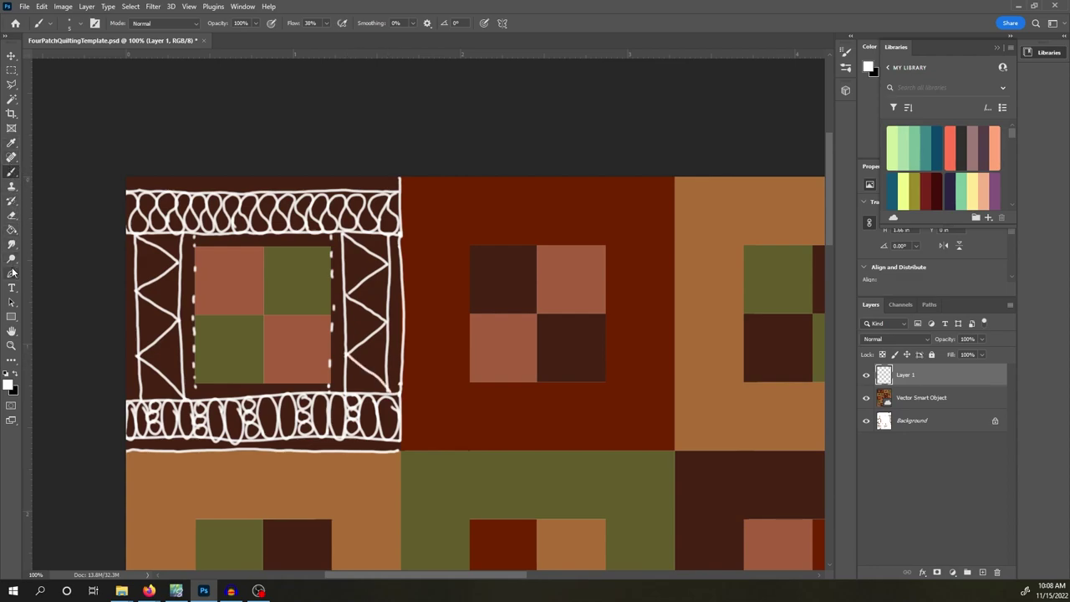
Erase the vertical dashed guides on both sides of the first block's four-patch.
left_click(11, 216)
left_click_drag(196, 244, 194, 376)
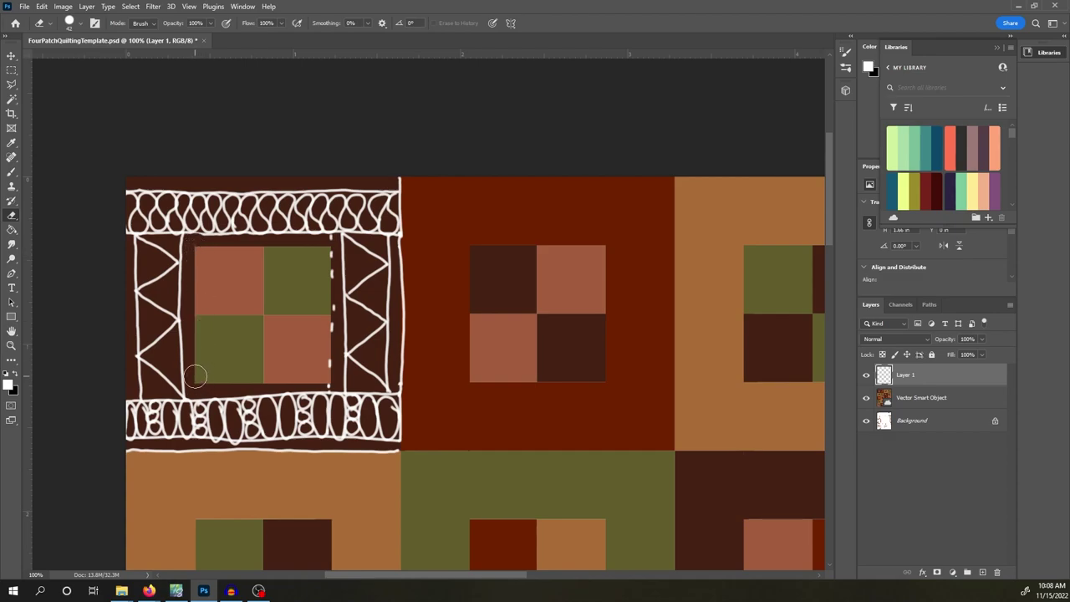
left_click_drag(330, 246, 326, 378)
Brush an outline around the first block's four-patch and quilt each patch with curved orange peel arcs along its edges.
left_click(12, 172)
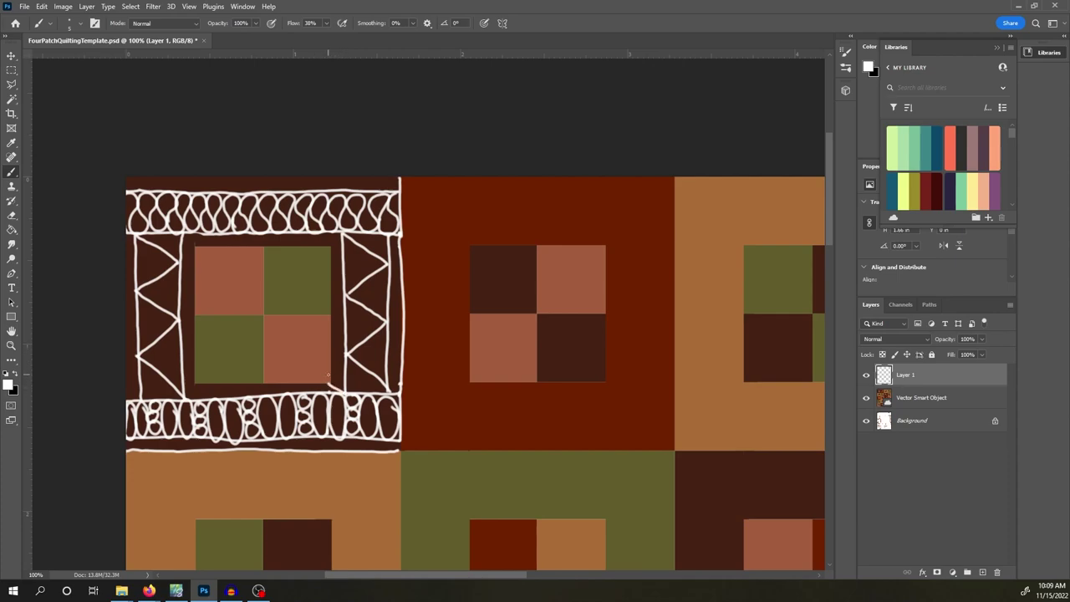
left_click_drag(341, 230, 327, 247)
key("ctrl+z")
key("ctrl+z")
mouse_move(344, 382)
left_mouse_down()
mouse_move(195, 383)
mouse_move(194, 248)
mouse_move(324, 247)
mouse_move(328, 359)
mouse_move(202, 377)
mouse_move(195, 313)
mouse_move(218, 234)
mouse_move(247, 256)
mouse_move(261, 314)
mouse_move(280, 256)
mouse_move(324, 253)
mouse_move(266, 382)
left_mouse_up()
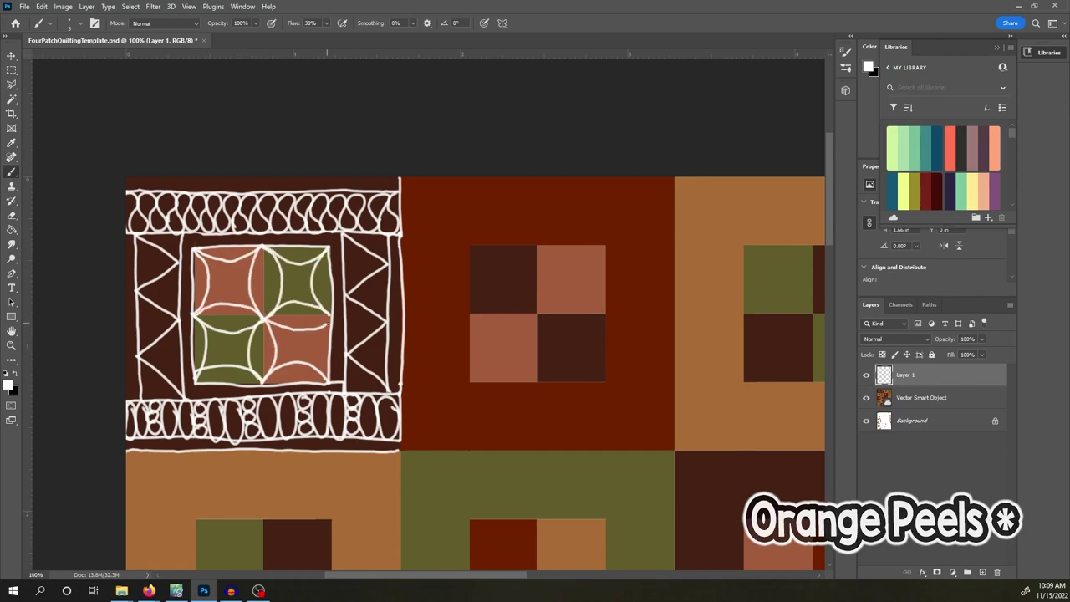
left_click_drag(326, 318, 328, 381)
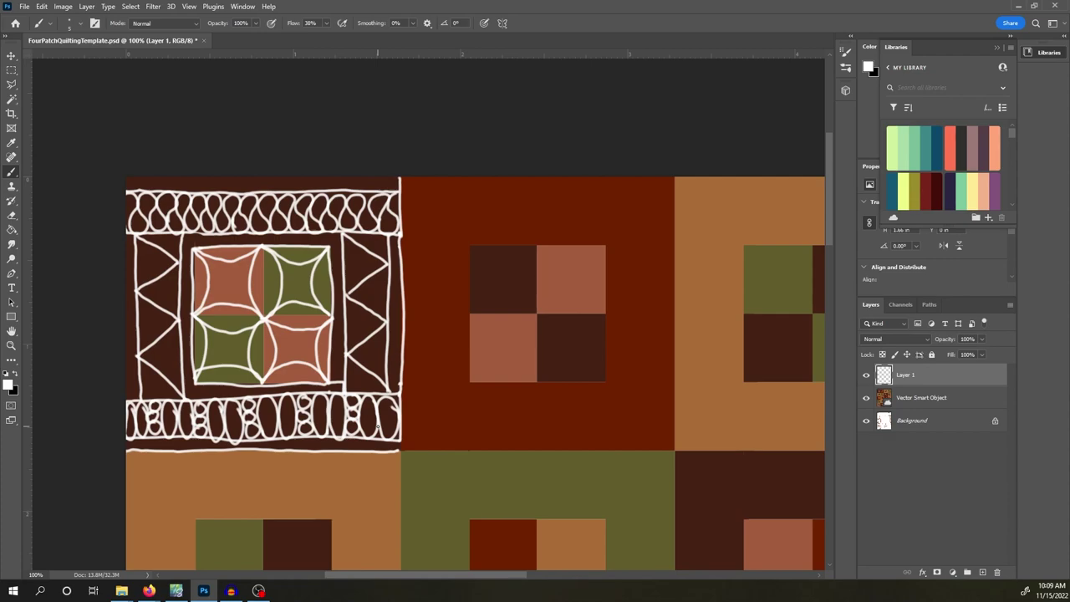
Try a loop-filled horizontal band across the upper part of the adjacent dark red block, and undo it.
left_click_drag(349, 577, 374, 577)
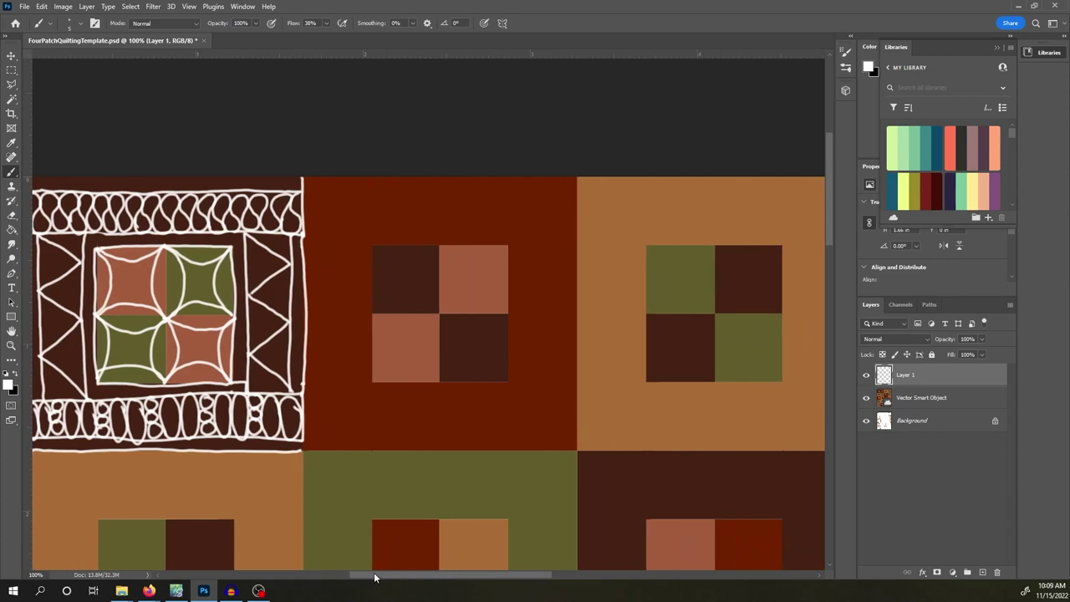
left_click_drag(301, 236, 575, 235)
left_click_drag(302, 190, 577, 193)
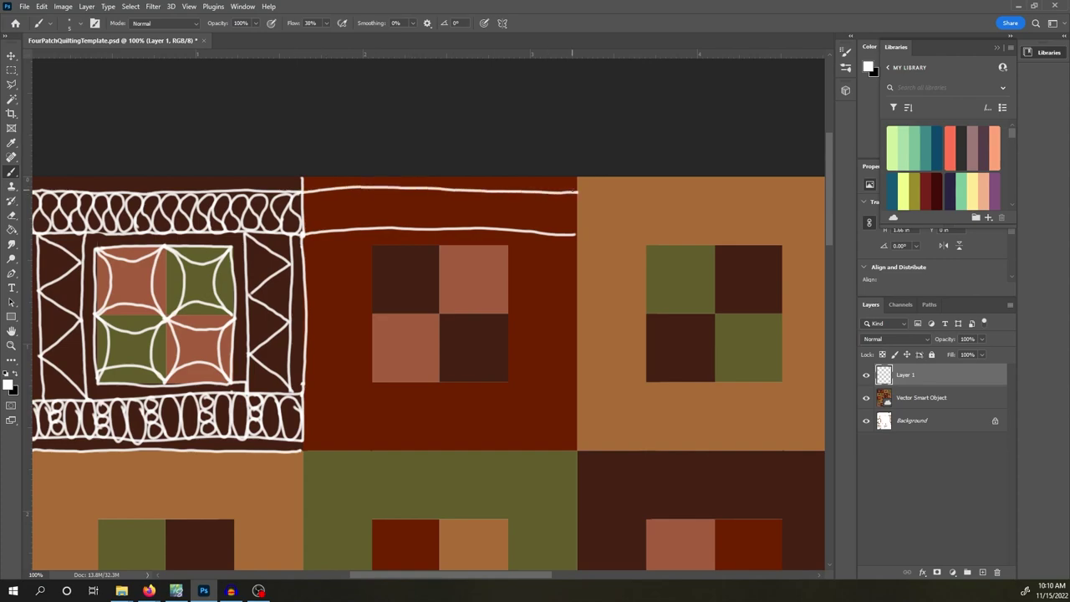
mouse_move(300, 195)
left_mouse_down()
mouse_move(306, 236)
mouse_move(325, 198)
mouse_move(321, 230)
mouse_move(332, 219)
mouse_move(327, 196)
mouse_move(344, 200)
mouse_move(336, 227)
mouse_move(348, 226)
mouse_move(358, 191)
mouse_move(361, 229)
mouse_move(363, 193)
mouse_move(372, 226)
mouse_move(386, 219)
mouse_move(380, 198)
mouse_move(393, 194)
mouse_move(397, 221)
mouse_move(398, 192)
left_mouse_up()
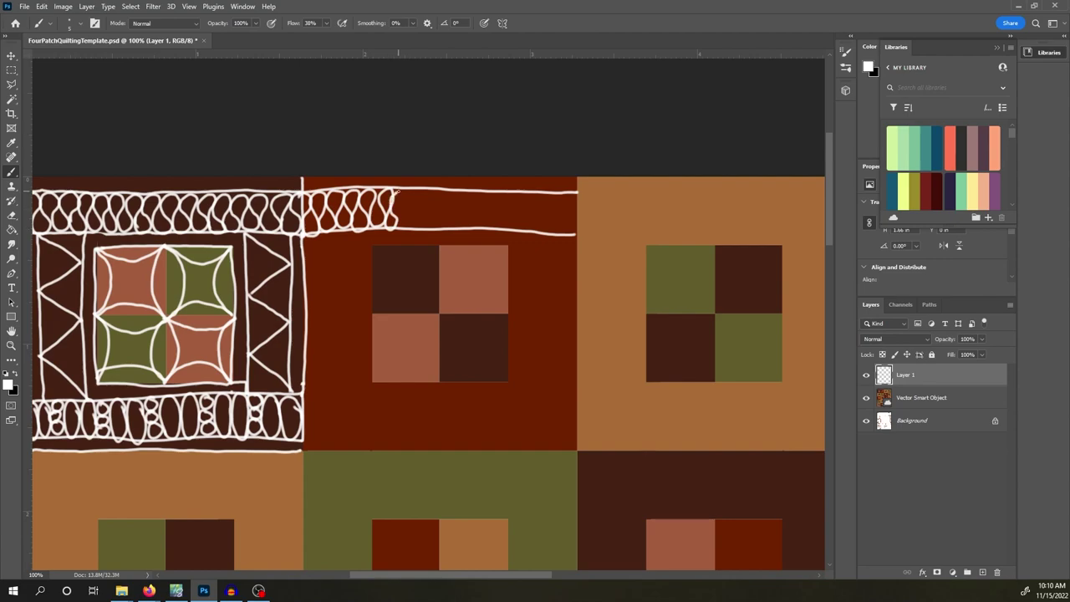
key("ctrl+z")
key("ctrl+z")
key("ctrl+z")
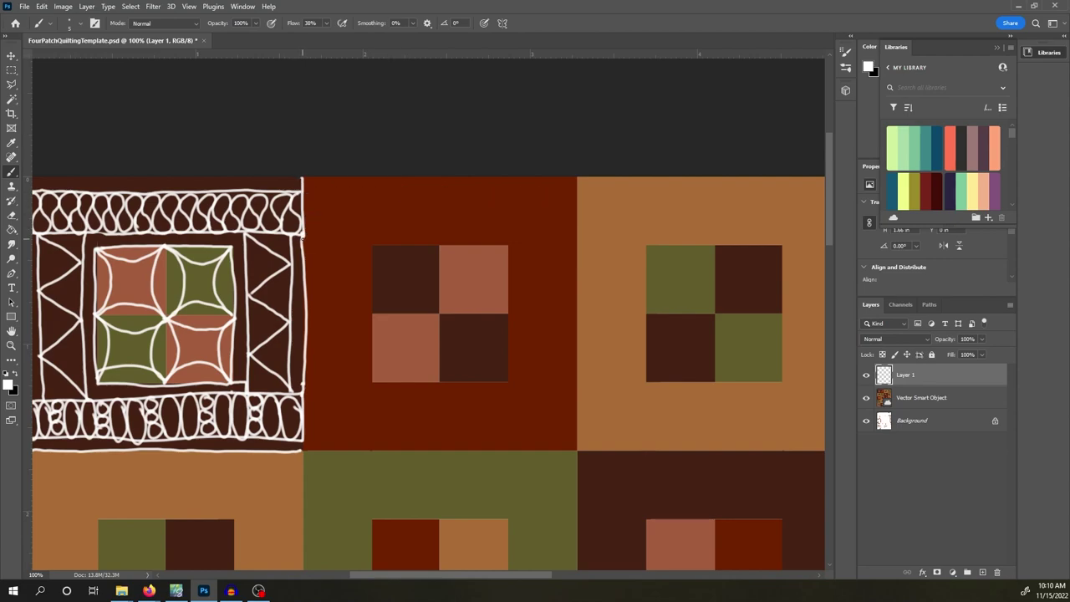
Brush a full-height vertical band left of the dark red block's four-patch, filled with wide ovals and rows of small circles.
left_click_drag(312, 188, 311, 178)
left_click_drag(310, 177, 319, 448)
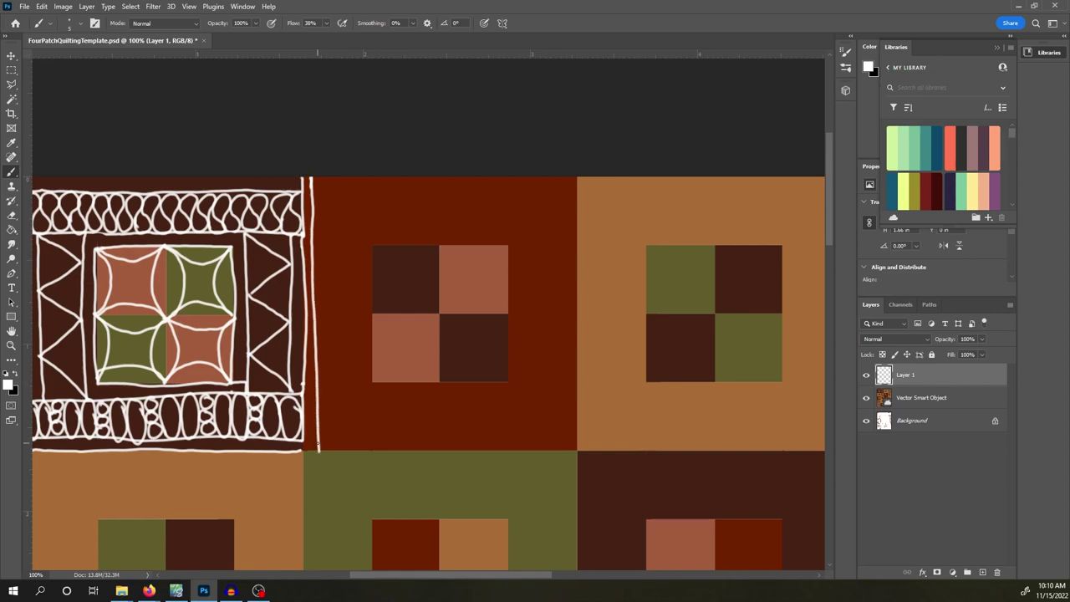
left_click_drag(362, 177, 366, 449)
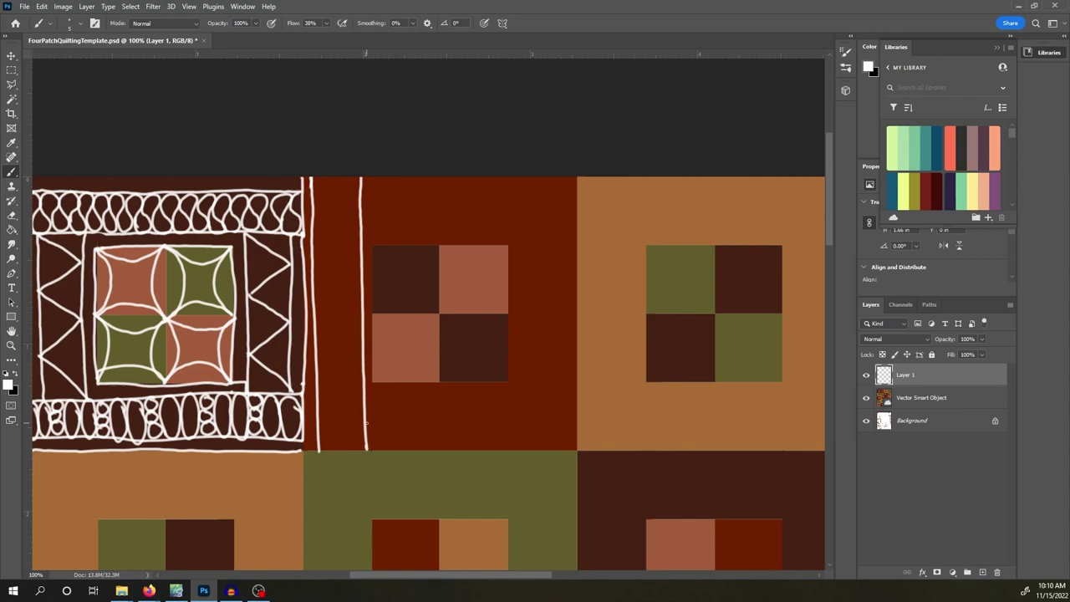
mouse_move(323, 183)
left_mouse_down()
mouse_move(331, 207)
mouse_move(347, 209)
mouse_move(318, 235)
mouse_move(355, 239)
mouse_move(331, 265)
mouse_move(355, 273)
mouse_move(320, 314)
mouse_move(325, 331)
mouse_move(361, 343)
mouse_move(336, 365)
mouse_move(353, 386)
mouse_move(358, 444)
left_mouse_up()
Outline a full-height vertical band right of the dark red block's four-patch and shorter horizontal bands above and below the patch.
left_click_drag(518, 179, 518, 449)
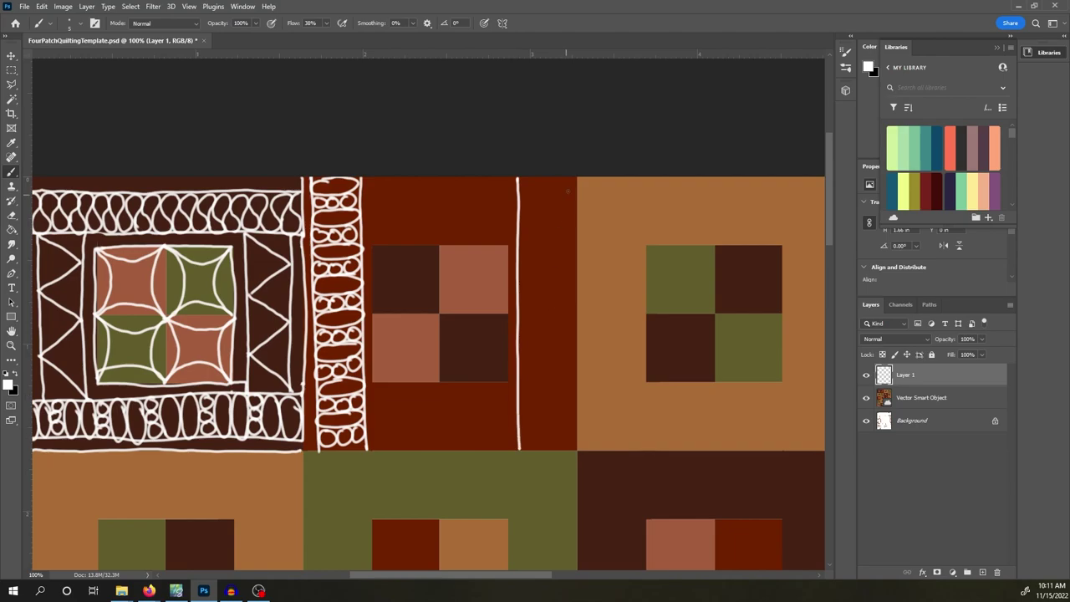
left_click_drag(565, 177, 562, 449)
left_click_drag(365, 394, 517, 400)
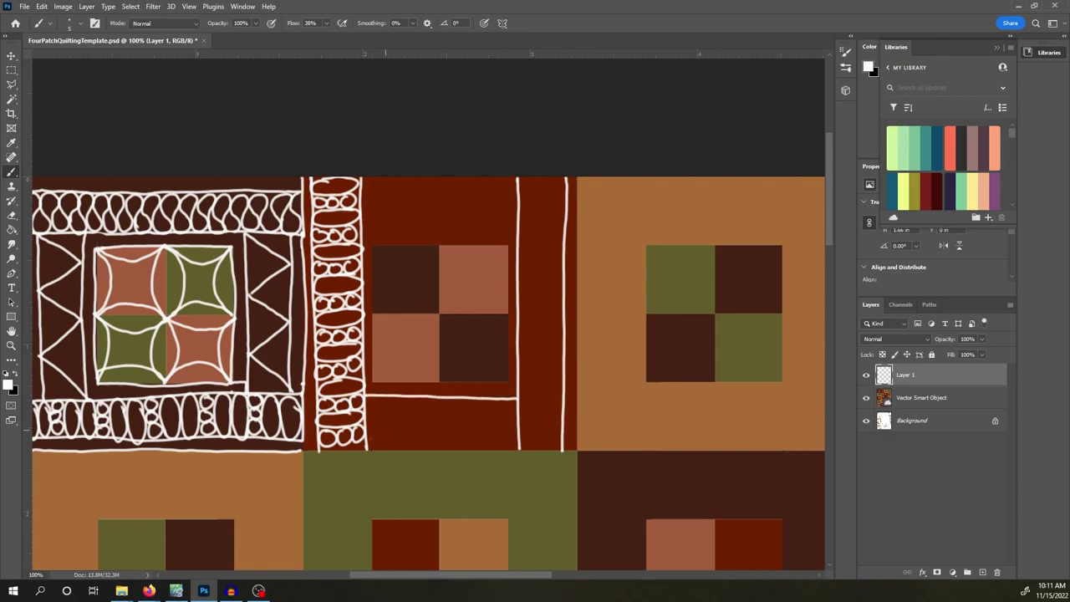
left_click_drag(365, 440, 519, 437)
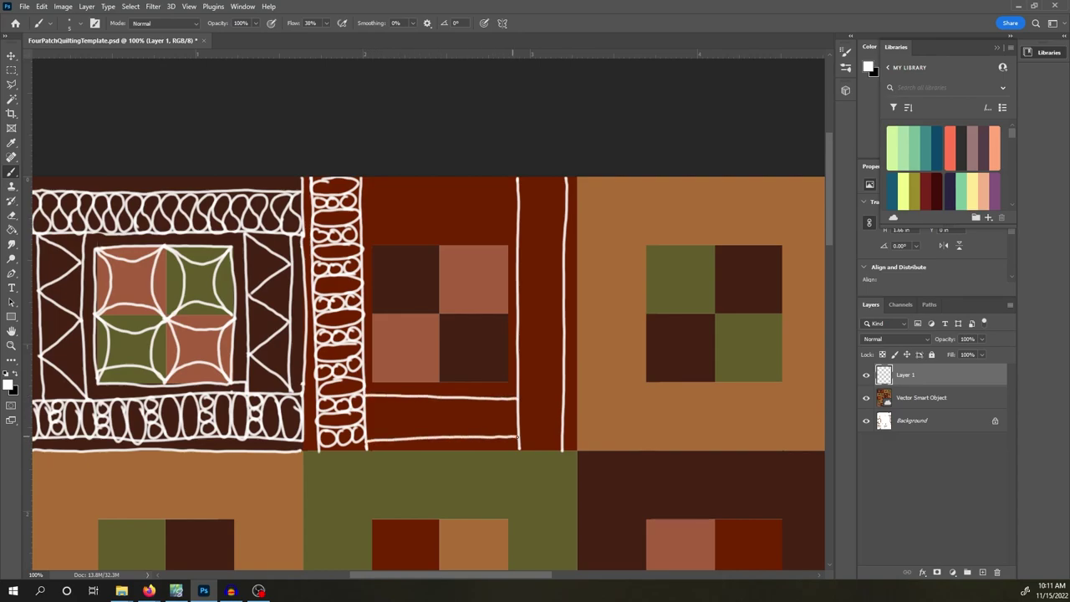
left_click_drag(363, 236, 516, 230)
left_click_drag(361, 193, 520, 188)
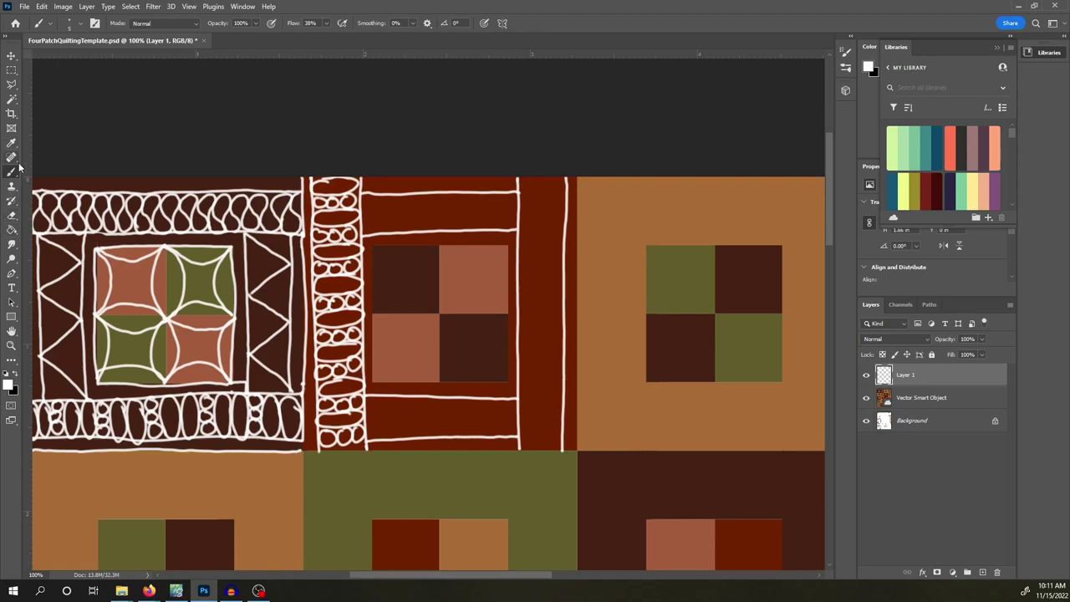
Erase the vertical line along the seam between the first block and the dark red block with a 12 px eraser.
left_click(76, 22)
left_click_drag(64, 61, 81, 58)
left_click(399, 108)
left_click(12, 230)
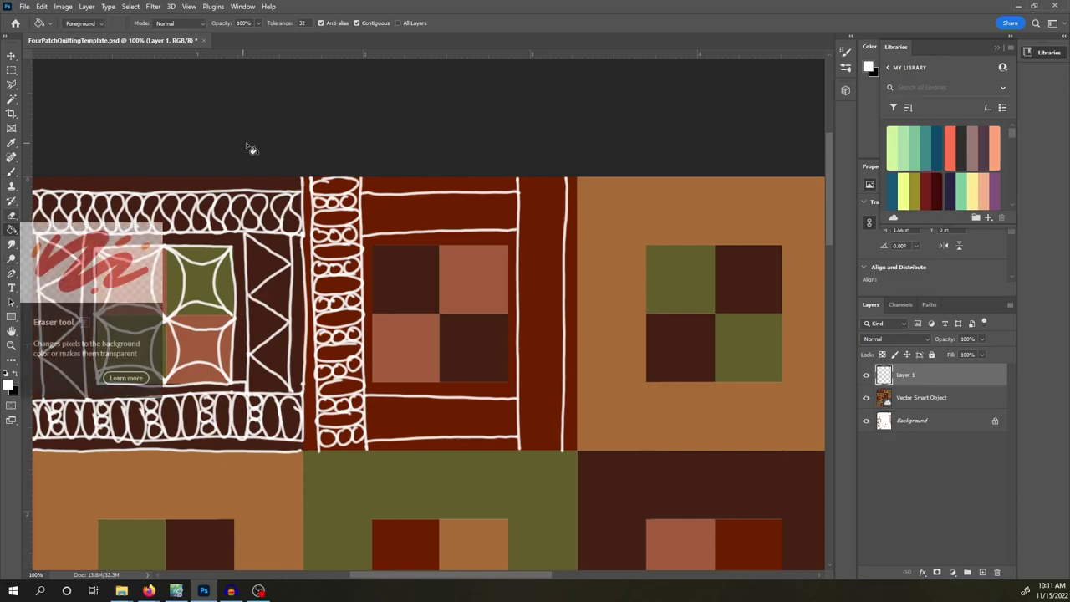
left_click(12, 216)
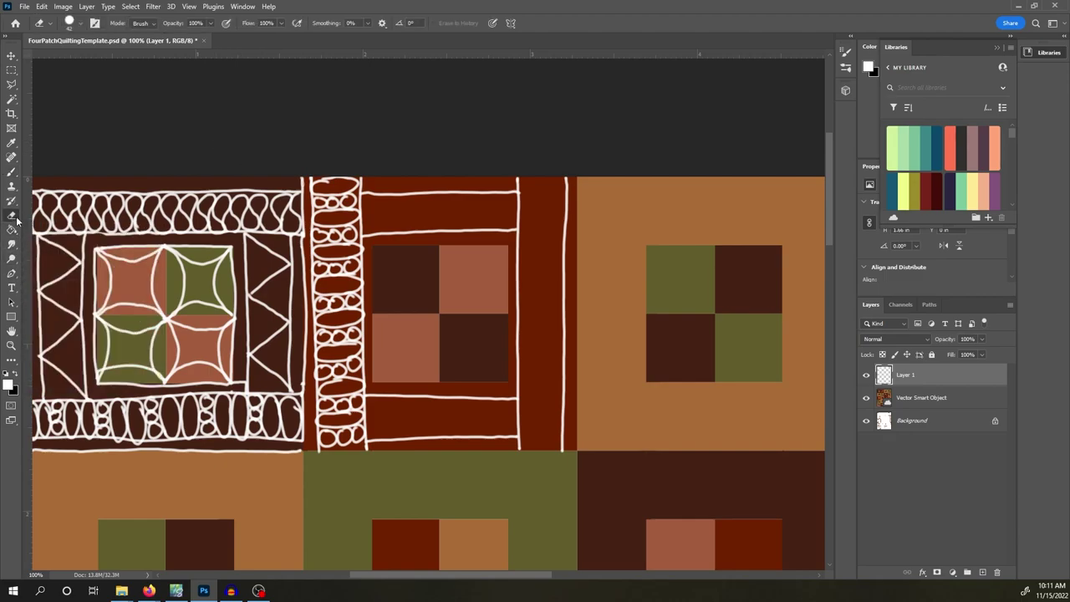
left_click(81, 23)
left_click_drag(73, 61, 67, 61)
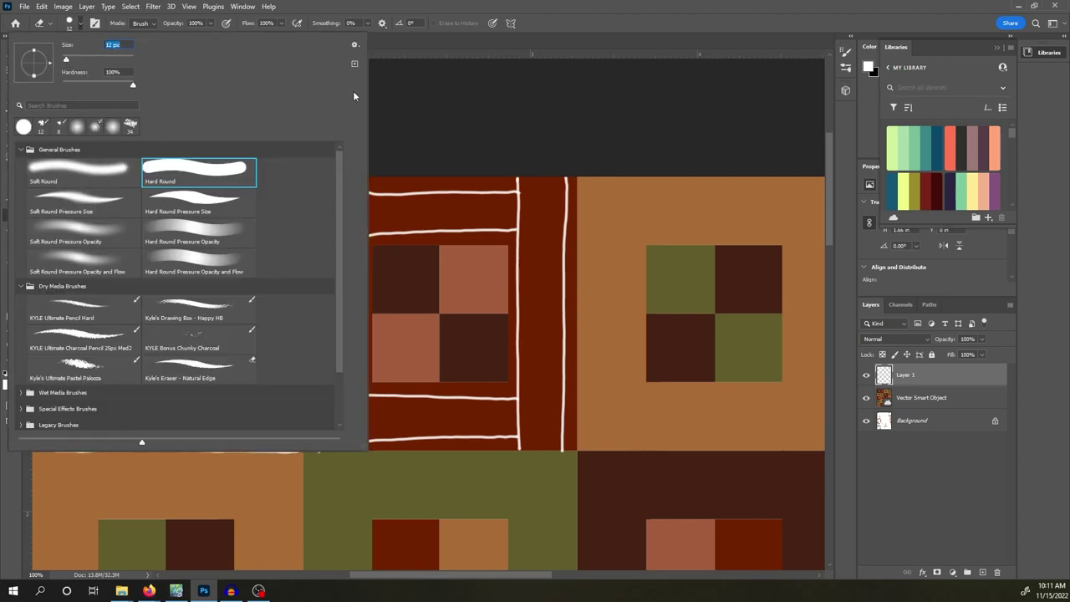
left_click(382, 118)
left_click(303, 179)
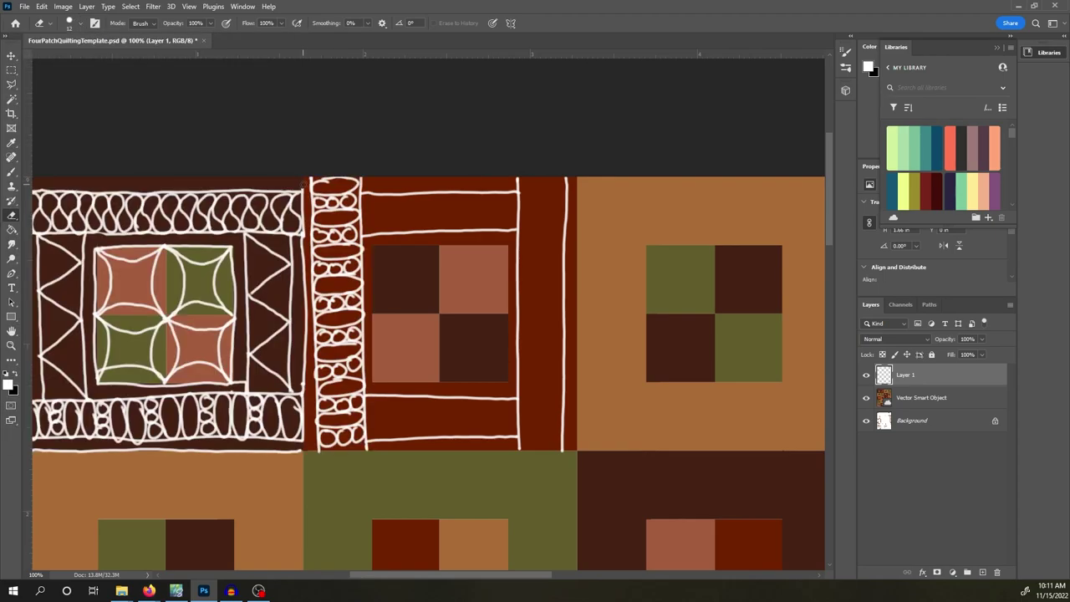
left_click_drag(302, 244, 305, 394)
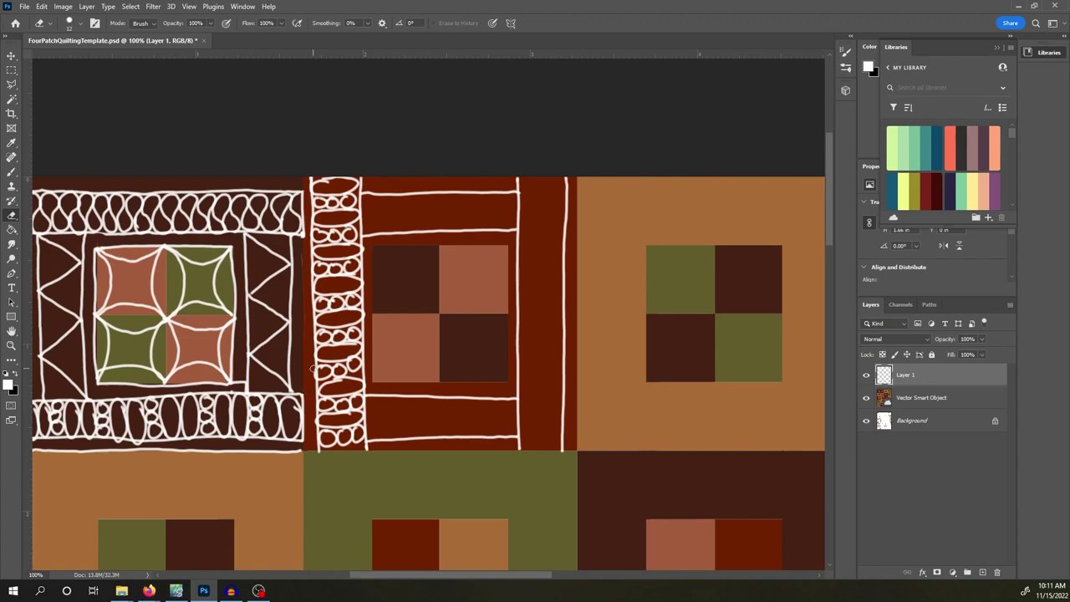
Brush extensions of the first block's upper and lower patterned bands across the seam to meet the dark red block's oval-and-circle band.
left_click(11, 171)
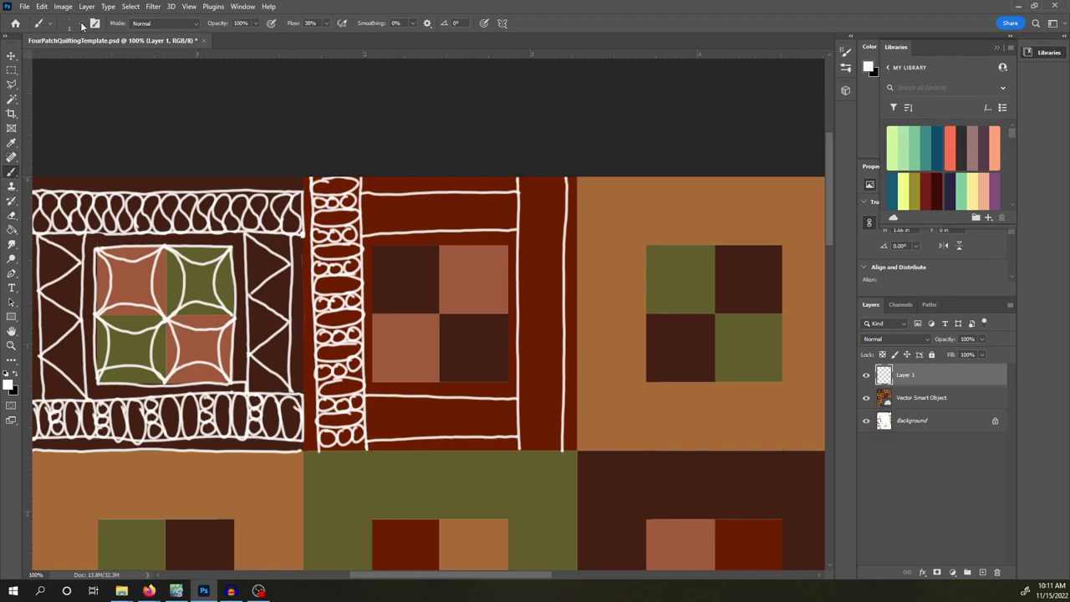
left_click(82, 24)
left_click(104, 45)
key("Return")
left_click_drag(302, 192, 313, 192)
left_click_drag(319, 391, 314, 439)
mouse_move(301, 192)
left_mouse_down()
mouse_move(315, 225)
mouse_move(318, 192)
left_mouse_up()
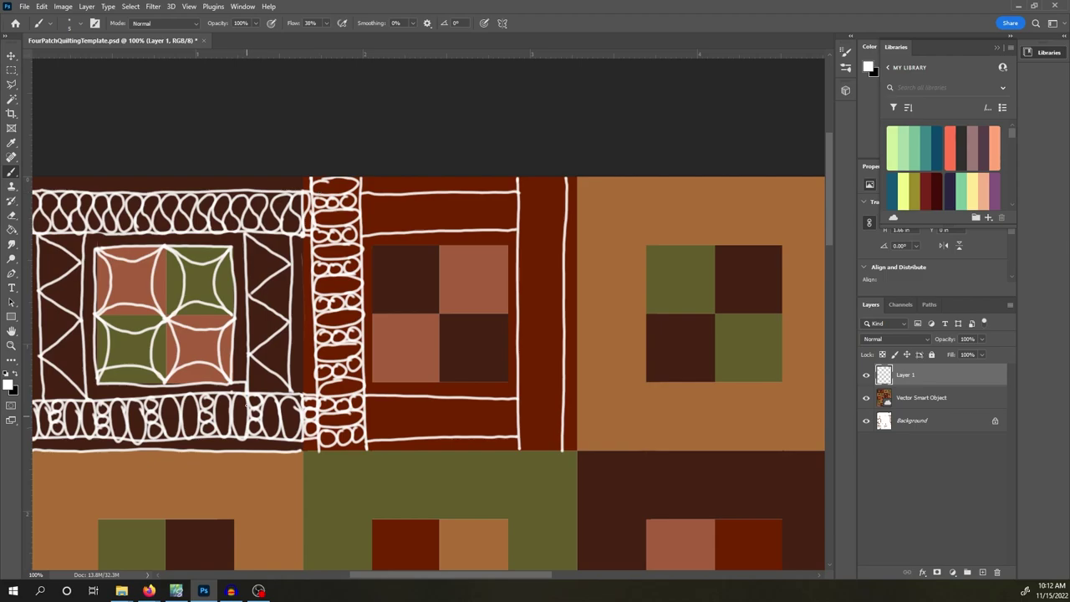
Outline vertical bands on both sides of the four-patch in the tan block below the first block.
left_click_drag(826, 209, 829, 230)
left_click_drag(439, 575, 429, 577)
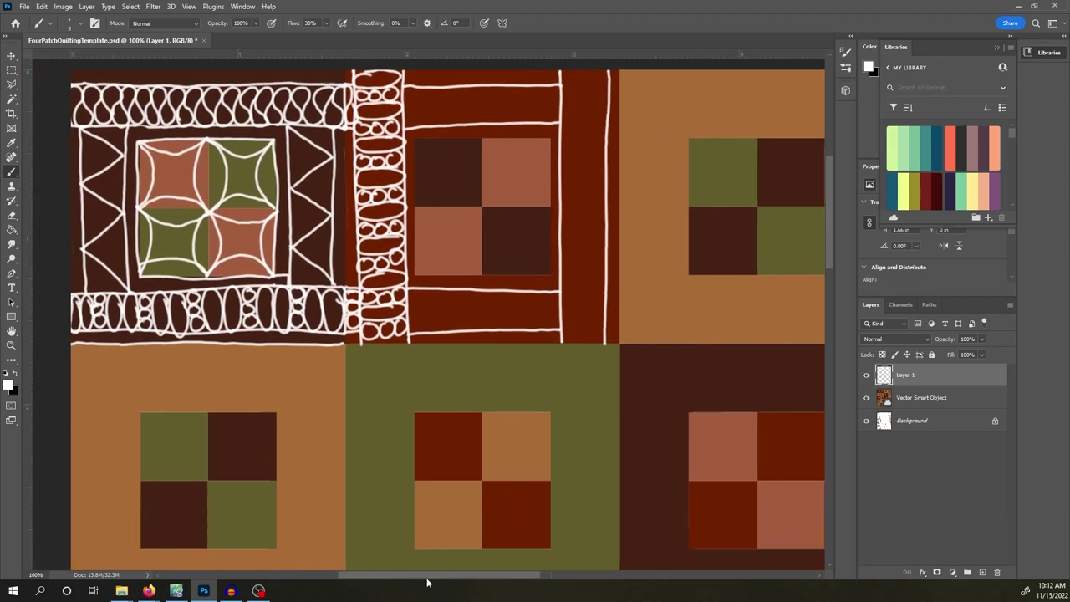
left_click_drag(831, 231, 831, 243)
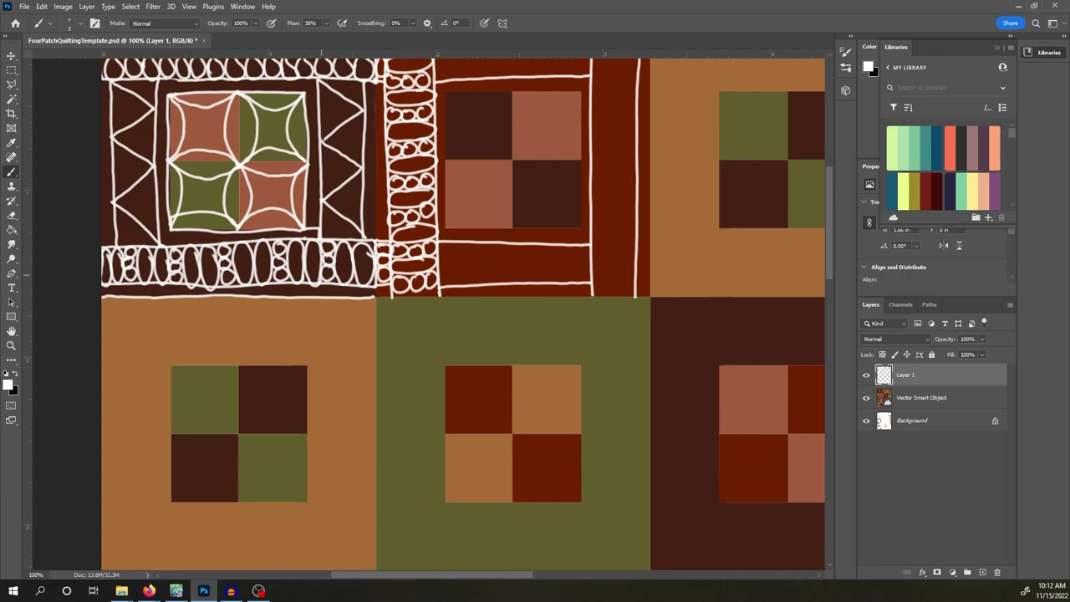
left_click_drag(322, 282, 322, 570)
left_click_drag(364, 286, 363, 570)
left_click_drag(159, 283, 159, 571)
left_click_drag(114, 293, 115, 570)
Erase the line along the tan block's upper seam and outline short horizontal bands above and below its four-patch.
left_click(12, 215)
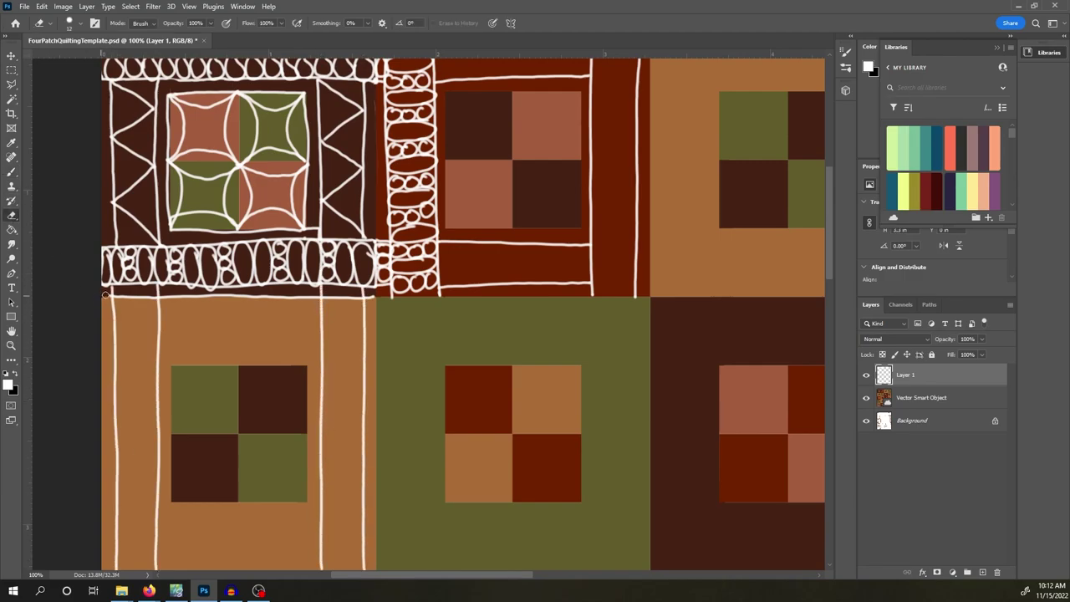
left_click_drag(118, 297, 373, 300)
key("b")
left_click_drag(159, 309, 318, 309)
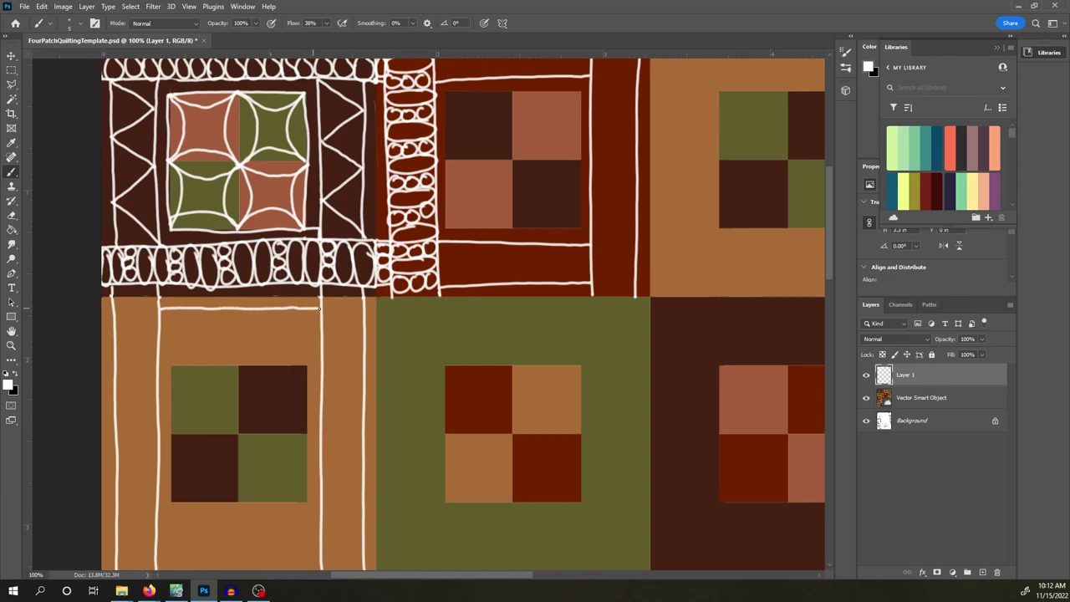
left_click_drag(159, 351, 322, 344)
left_click_drag(157, 520, 321, 515)
left_click_drag(156, 560, 319, 554)
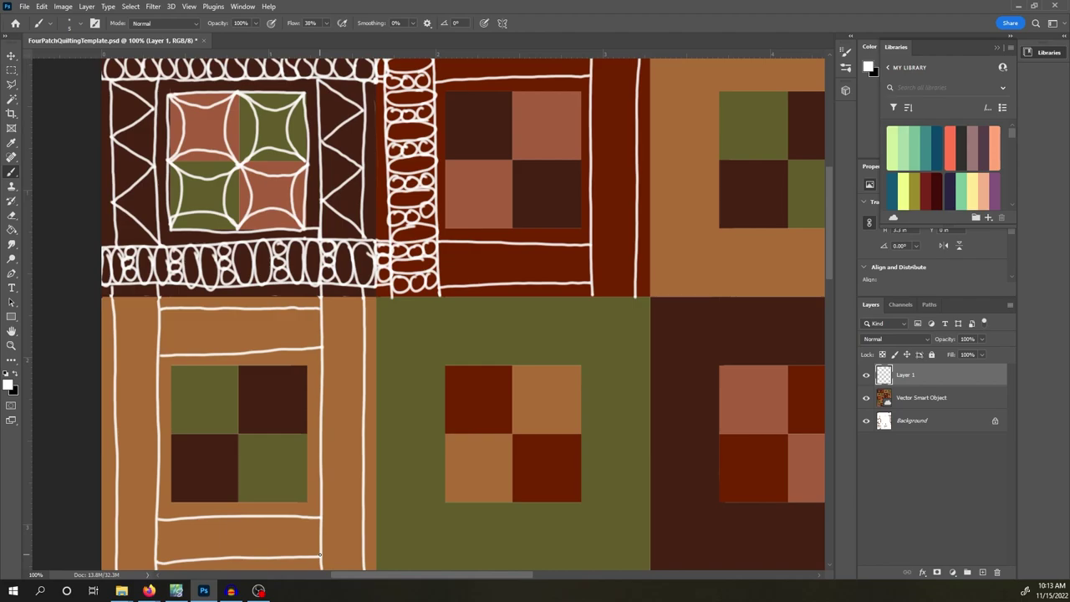
Surround the four-patch of the top-row tan block with elongated loops and divide the patch with diagonal and centre lines.
left_click_drag(833, 226, 834, 208)
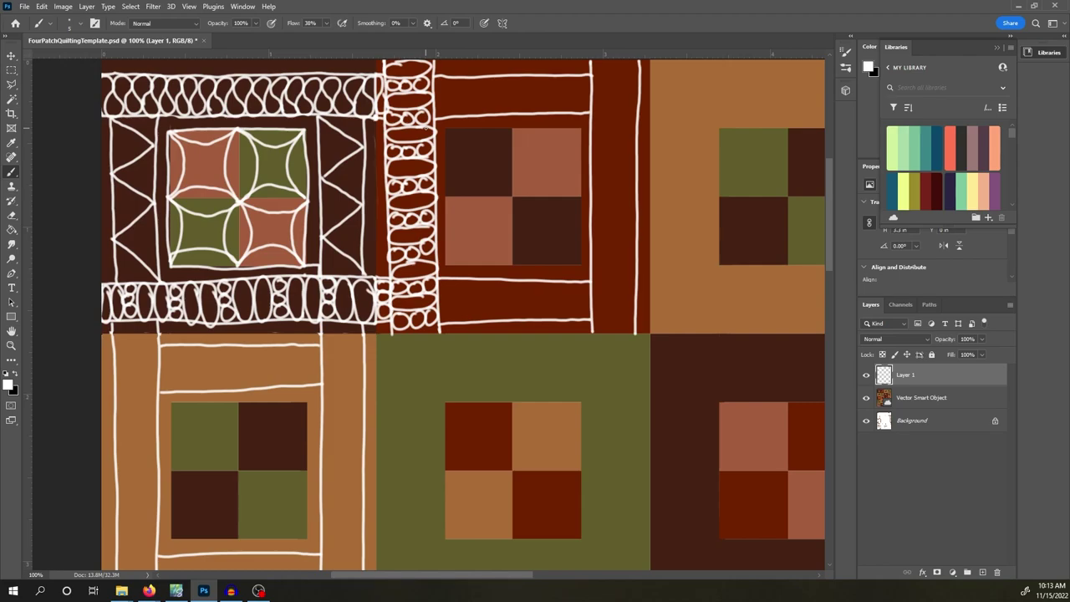
left_click_drag(370, 577, 503, 569)
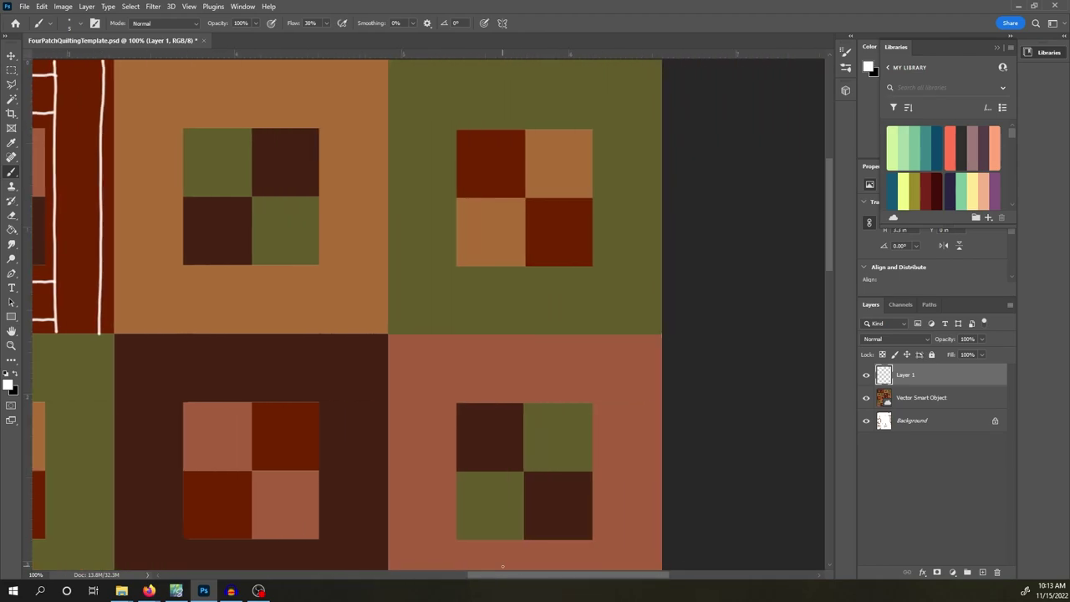
scroll(831, 205, "up", 2)
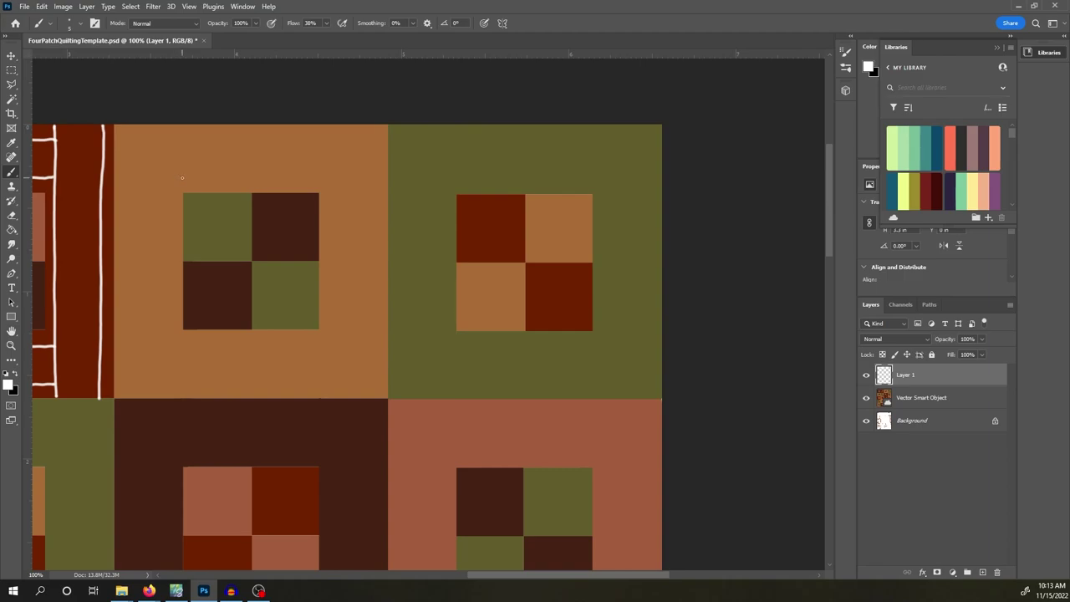
mouse_move(182, 194)
left_mouse_down()
mouse_move(124, 161)
mouse_move(118, 130)
mouse_move(149, 140)
mouse_move(184, 193)
mouse_move(182, 166)
mouse_move(185, 194)
mouse_move(164, 151)
mouse_move(172, 125)
mouse_move(187, 171)
mouse_move(188, 134)
mouse_move(208, 183)
mouse_move(229, 185)
mouse_move(230, 140)
mouse_move(266, 191)
mouse_move(264, 165)
mouse_move(287, 192)
mouse_move(322, 194)
mouse_move(346, 150)
mouse_move(380, 128)
mouse_move(373, 166)
mouse_move(319, 194)
mouse_move(341, 147)
mouse_move(339, 130)
mouse_move(326, 127)
mouse_move(321, 140)
mouse_move(323, 198)
mouse_move(381, 178)
mouse_move(386, 191)
mouse_move(354, 203)
mouse_move(386, 228)
mouse_move(357, 262)
mouse_move(360, 385)
mouse_move(322, 339)
mouse_move(177, 334)
mouse_move(117, 359)
mouse_move(183, 322)
mouse_move(180, 222)
mouse_move(125, 185)
mouse_move(162, 192)
mouse_move(185, 227)
mouse_move(182, 320)
mouse_move(219, 328)
mouse_move(315, 332)
mouse_move(316, 198)
mouse_move(183, 192)
mouse_move(319, 321)
left_mouse_up()
left_click_drag(315, 261, 182, 262)
left_click_drag(185, 325, 317, 201)
left_click_drag(251, 194, 251, 324)
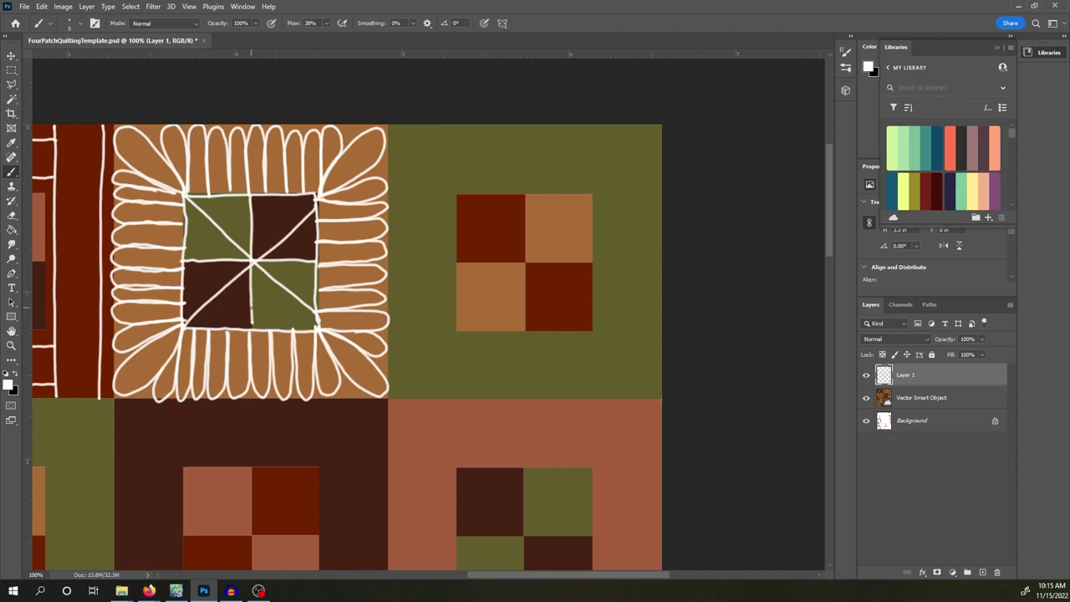
Undo the last lines through the looped tan block's four-patch and redraw the diagonal and the vertical centre line.
key("ctrl+z")
key("ctrl+z")
key("ctrl+z")
left_click_drag(185, 326, 316, 197)
left_click_drag(251, 194, 252, 326)
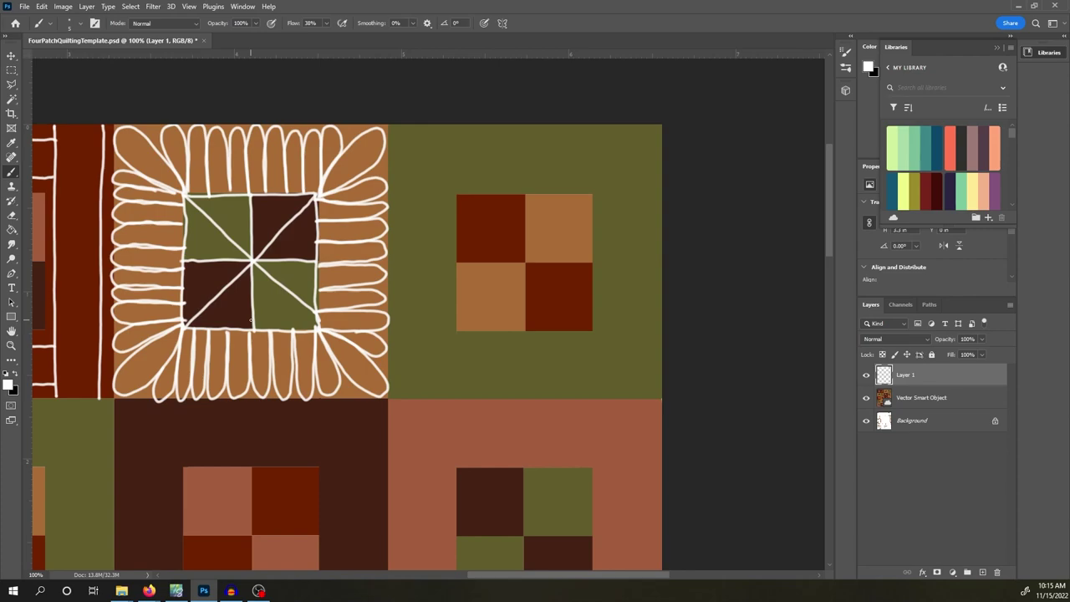
Brush an eight-pointed star around the four-patch of the second-row terracotta block and fill its points with back-and-forth lines.
left_click_drag(830, 176, 828, 218)
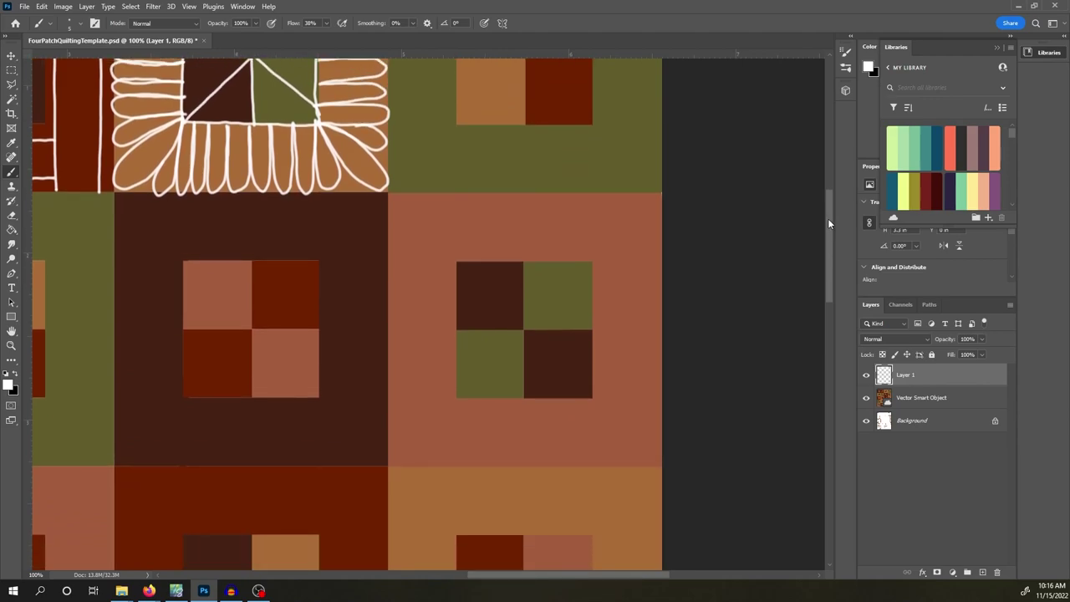
mouse_move(548, 223)
left_mouse_down()
mouse_move(493, 429)
mouse_move(566, 229)
left_mouse_up()
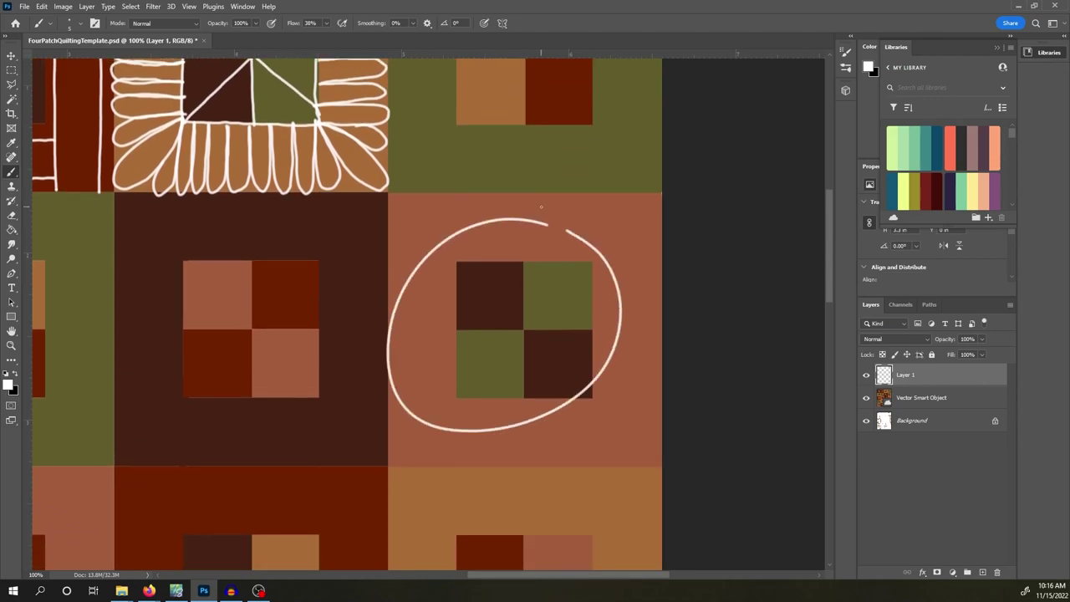
key("ctrl+z")
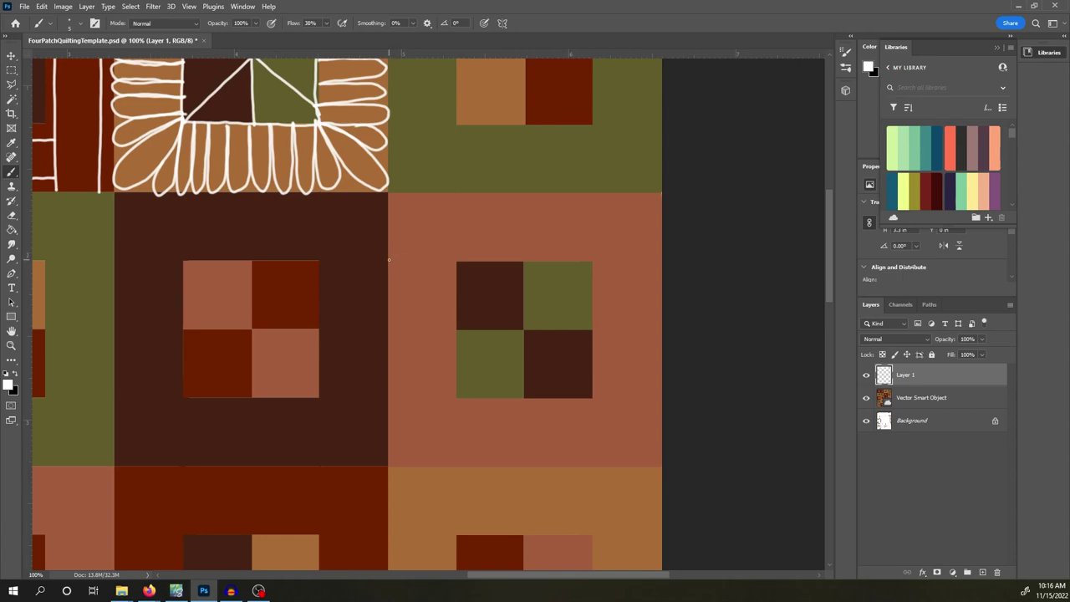
mouse_move(388, 260)
left_mouse_down()
mouse_move(421, 259)
mouse_move(453, 221)
mouse_move(523, 263)
mouse_move(591, 202)
mouse_move(626, 401)
mouse_move(600, 443)
mouse_move(544, 417)
mouse_move(465, 465)
mouse_move(456, 401)
mouse_move(386, 258)
mouse_move(430, 265)
mouse_move(455, 323)
left_mouse_up()
mouse_move(454, 199)
left_mouse_down()
mouse_move(457, 261)
mouse_move(468, 238)
mouse_move(480, 260)
mouse_move(532, 264)
mouse_move(589, 199)
mouse_move(584, 256)
mouse_move(585, 237)
mouse_move(595, 279)
mouse_move(599, 270)
mouse_move(648, 267)
left_mouse_up()
mouse_move(592, 339)
left_mouse_down()
mouse_move(604, 393)
mouse_move(619, 368)
mouse_move(646, 393)
left_mouse_up()
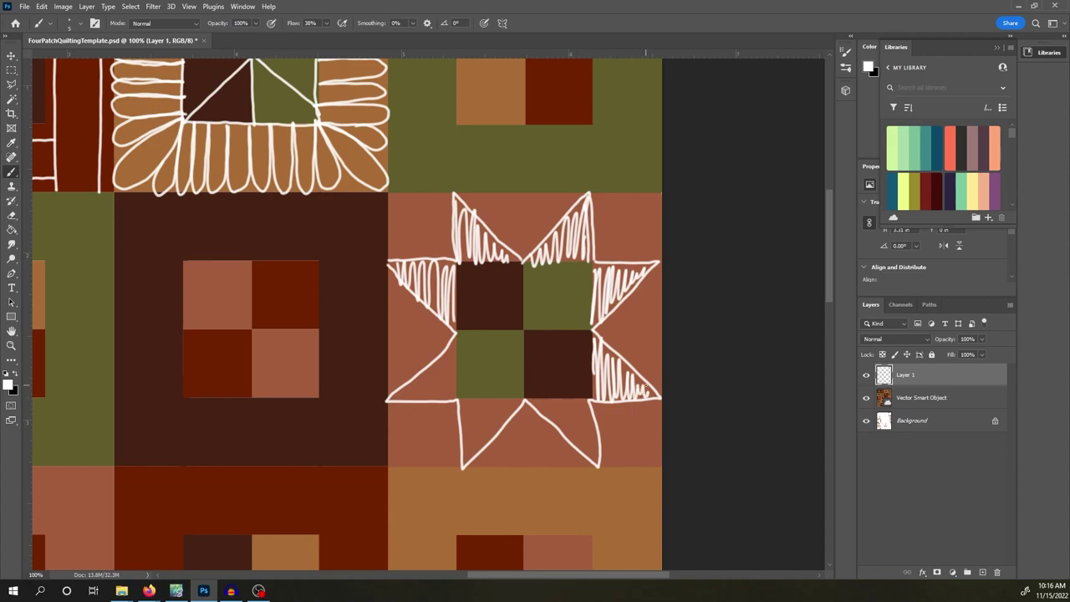
mouse_move(535, 403)
left_mouse_down()
mouse_move(572, 422)
mouse_move(597, 462)
left_mouse_up()
mouse_move(466, 403)
left_mouse_down()
mouse_move(482, 438)
mouse_move(514, 405)
left_mouse_up()
mouse_move(455, 336)
left_mouse_down()
mouse_move(450, 386)
mouse_move(387, 398)
left_mouse_up()
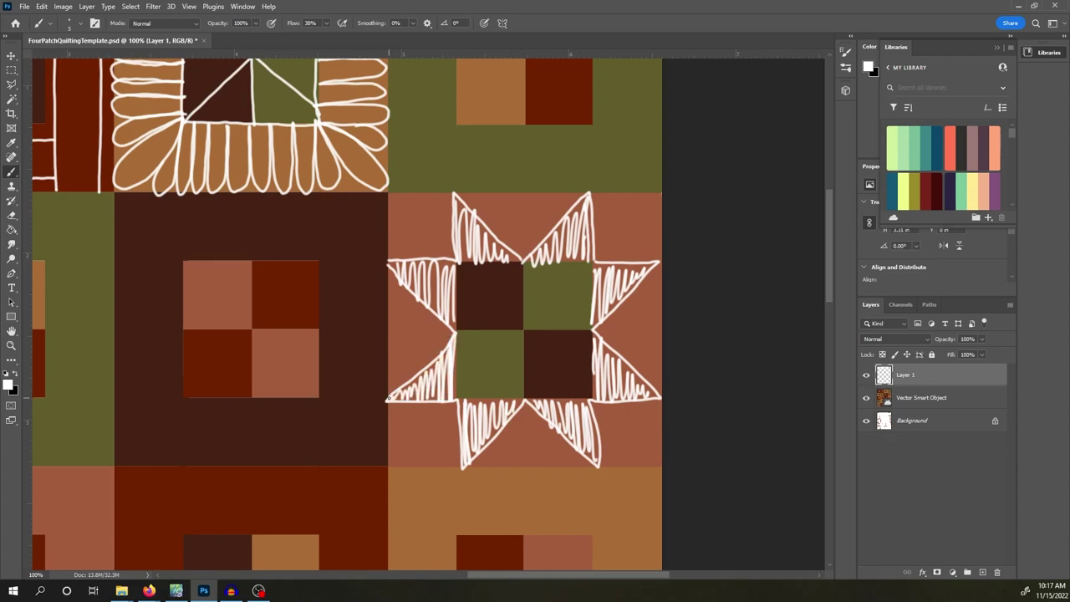
Try splitting the terracotta block's four-patch into peaked triangles filled with back-and-forth lines, and undo them.
mouse_move(456, 332)
left_mouse_down()
mouse_move(523, 260)
mouse_move(592, 331)
left_mouse_up()
left_click_drag(456, 331, 592, 328)
mouse_move(455, 400)
left_mouse_down()
mouse_move(524, 332)
mouse_move(590, 400)
left_mouse_up()
left_click_drag(455, 400, 590, 399)
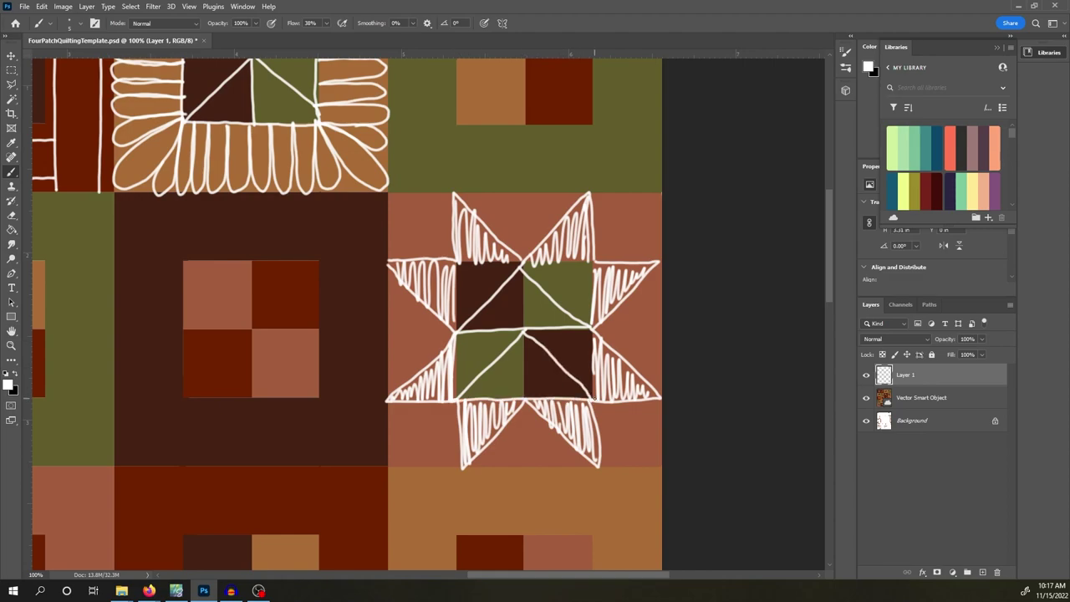
mouse_move(463, 328)
left_mouse_down()
mouse_move(533, 303)
mouse_move(577, 325)
left_mouse_up()
mouse_move(470, 398)
left_mouse_down()
mouse_move(502, 372)
mouse_move(511, 387)
mouse_move(520, 381)
mouse_move(529, 355)
mouse_move(572, 395)
left_mouse_up()
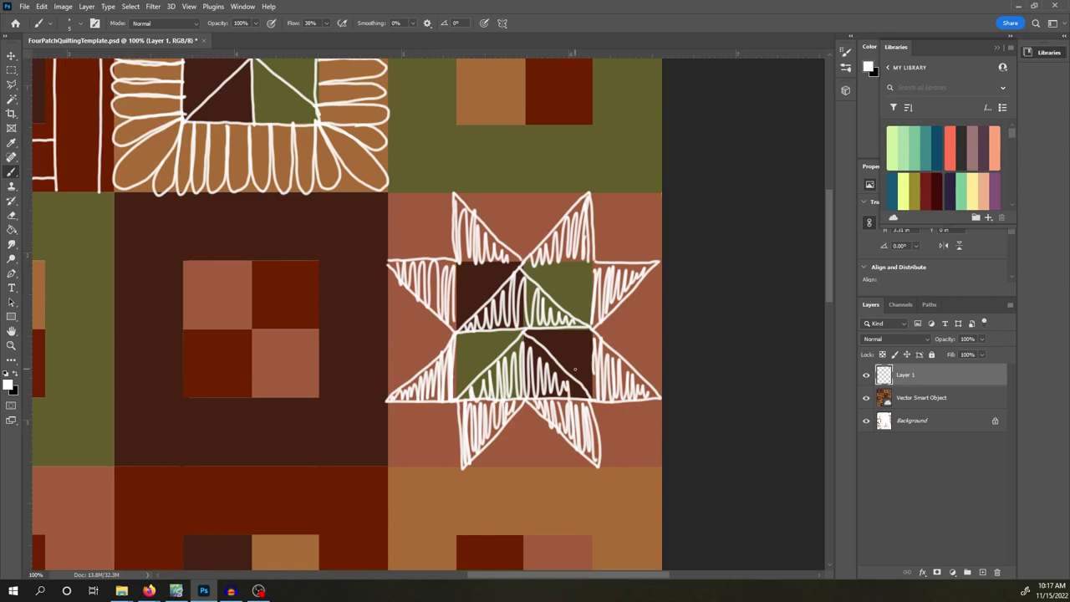
key("ctrl+z")
key("ctrl+z")
key("ctrl+z")
key("ctrl+z")
key("ctrl+z")
key("ctrl+z")
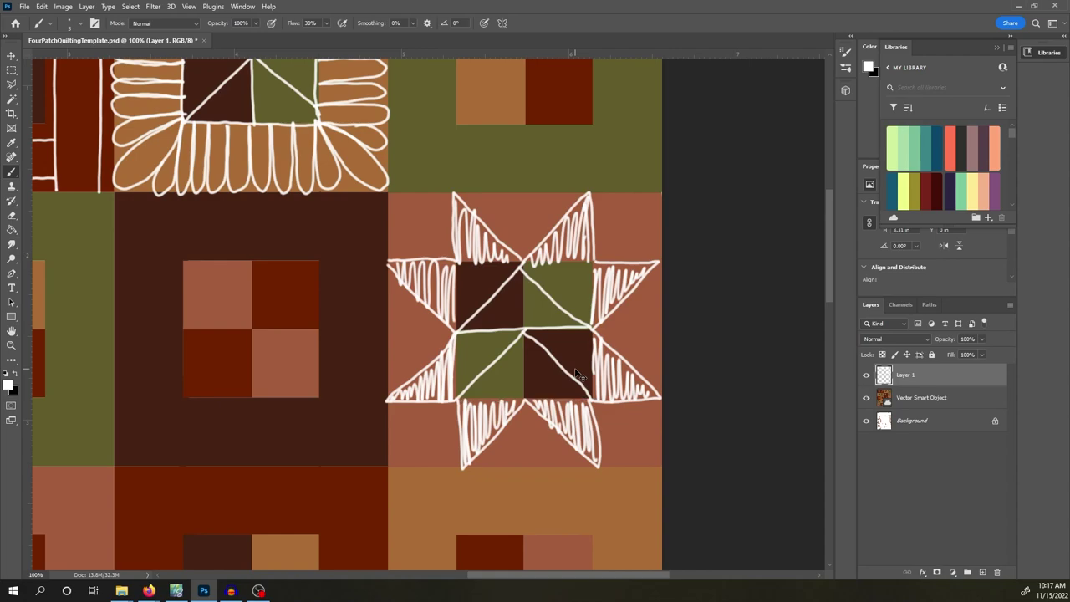
key("ctrl+z")
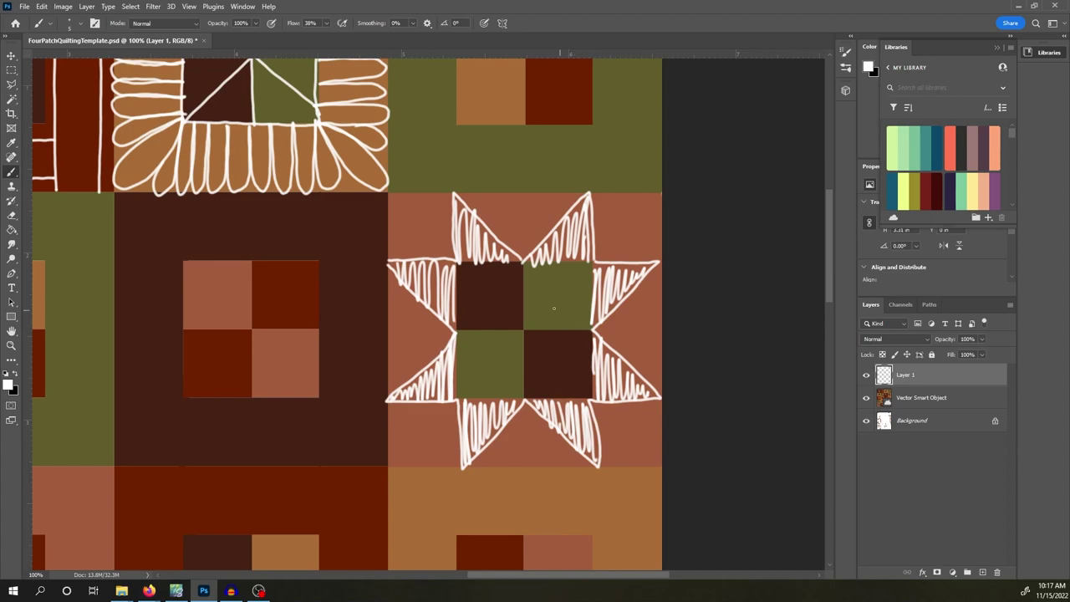
Quilt the terracotta block's outlined four-patch with a line-filled diagonal leaf in each patch, and outline the block's edges.
mouse_move(460, 272)
left_mouse_down()
mouse_move(454, 386)
mouse_move(467, 400)
mouse_move(590, 394)
mouse_move(589, 264)
mouse_move(460, 264)
left_mouse_up()
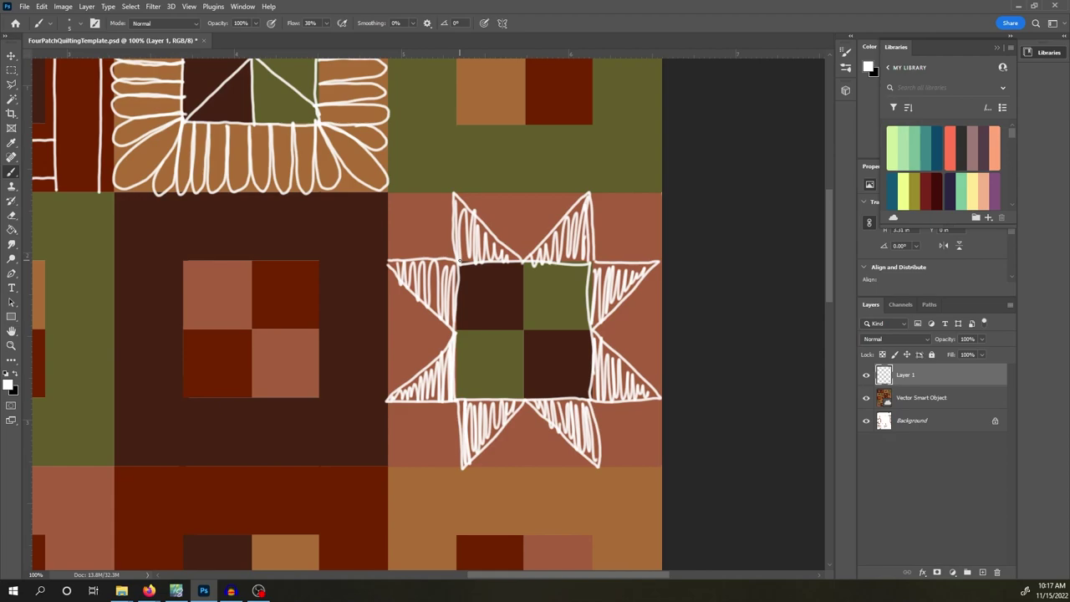
mouse_move(458, 329)
left_mouse_down()
mouse_move(491, 276)
mouse_move(522, 263)
mouse_move(509, 300)
mouse_move(457, 333)
mouse_move(513, 370)
mouse_move(527, 400)
left_mouse_up()
mouse_move(456, 333)
left_mouse_down()
mouse_move(496, 391)
mouse_move(520, 396)
mouse_move(565, 378)
mouse_move(591, 330)
mouse_move(554, 343)
mouse_move(530, 394)
left_mouse_up()
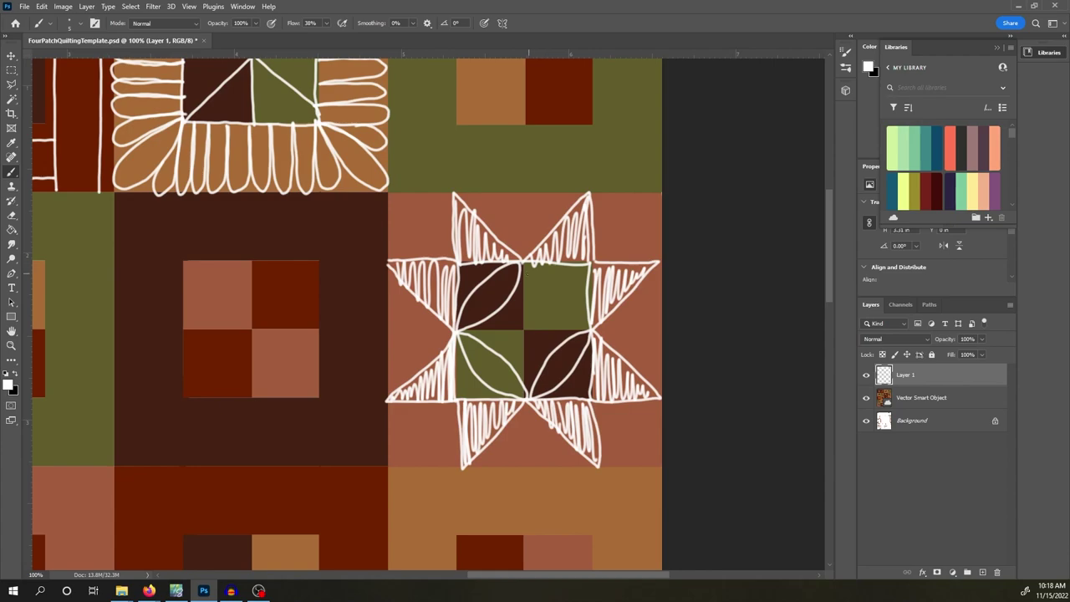
mouse_move(522, 266)
left_mouse_down()
mouse_move(564, 323)
mouse_move(591, 329)
mouse_move(556, 277)
mouse_move(522, 262)
mouse_move(457, 320)
mouse_move(494, 385)
mouse_move(518, 393)
mouse_move(558, 364)
mouse_move(539, 394)
mouse_move(584, 336)
mouse_move(558, 286)
mouse_move(562, 300)
mouse_move(546, 296)
mouse_move(528, 268)
left_mouse_up()
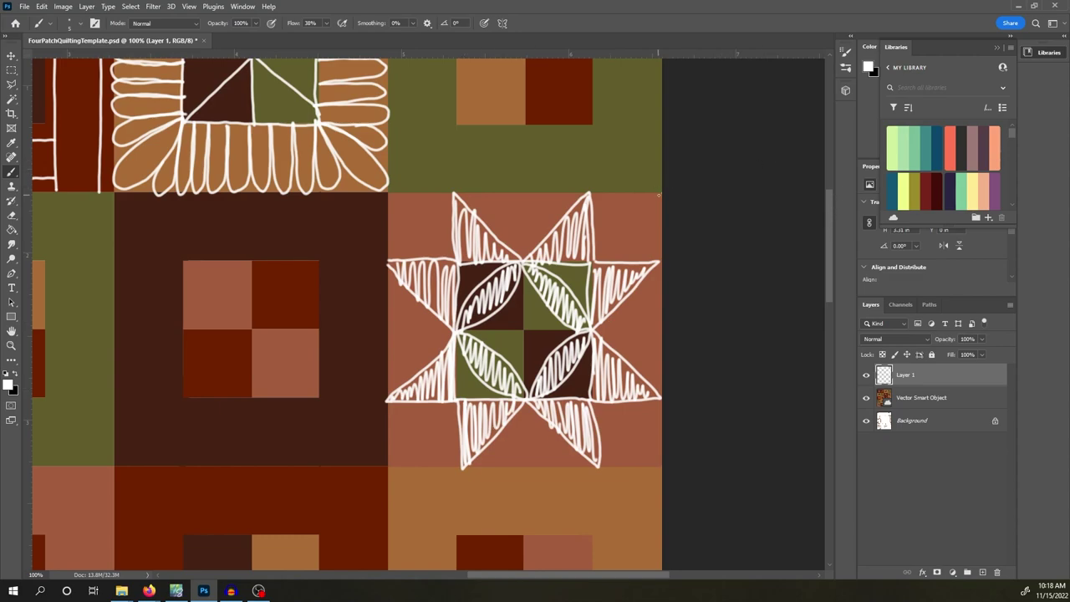
mouse_move(660, 194)
left_mouse_down()
mouse_move(389, 193)
mouse_move(388, 212)
mouse_move(388, 467)
mouse_move(653, 471)
left_mouse_up()
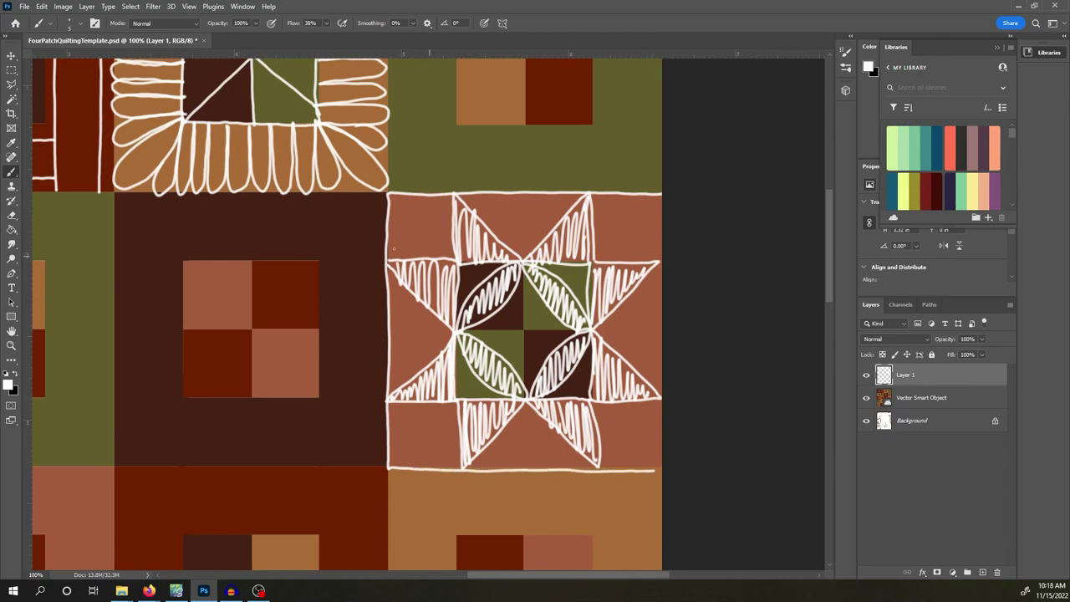
Brush an eight-pointed star around the adjacent dark brown block's four-patch and fill its points with small pebble circles.
mouse_move(184, 259)
left_mouse_down()
mouse_move(184, 195)
mouse_move(252, 260)
mouse_move(313, 194)
mouse_move(317, 251)
mouse_move(317, 239)
mouse_move(389, 261)
mouse_move(317, 334)
mouse_move(387, 402)
mouse_move(318, 391)
mouse_move(318, 465)
left_mouse_up()
left_click_drag(249, 398, 316, 463)
mouse_move(181, 397)
left_mouse_down()
mouse_move(185, 465)
mouse_move(248, 398)
left_mouse_up()
mouse_move(182, 398)
left_mouse_down()
mouse_move(111, 396)
mouse_move(179, 340)
mouse_move(114, 285)
left_mouse_up()
key("ctrl+z")
mouse_move(181, 329)
left_mouse_down()
mouse_move(114, 257)
mouse_move(185, 259)
left_mouse_up()
mouse_move(185, 204)
left_mouse_down()
mouse_move(189, 257)
mouse_move(271, 255)
mouse_move(310, 233)
mouse_move(346, 292)
mouse_move(320, 333)
mouse_move(346, 367)
mouse_move(283, 397)
mouse_move(286, 423)
mouse_move(316, 416)
mouse_move(130, 394)
mouse_move(175, 359)
mouse_move(132, 269)
mouse_move(171, 306)
left_mouse_up()
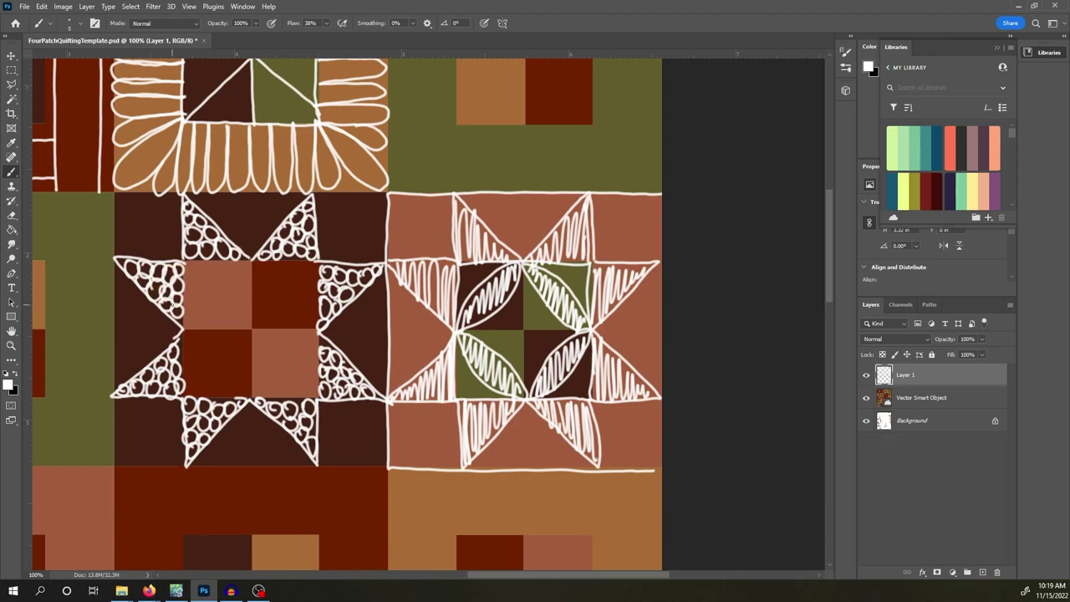
Divide the dark brown block's four-patch with diagonal and centre lines, and outline the block's edges.
mouse_move(183, 266)
left_mouse_down()
mouse_move(184, 395)
mouse_move(318, 393)
mouse_move(316, 260)
mouse_move(195, 265)
mouse_move(315, 394)
left_mouse_up()
left_click_drag(316, 264, 184, 393)
left_click_drag(179, 331, 316, 329)
left_click_drag(253, 264, 253, 393)
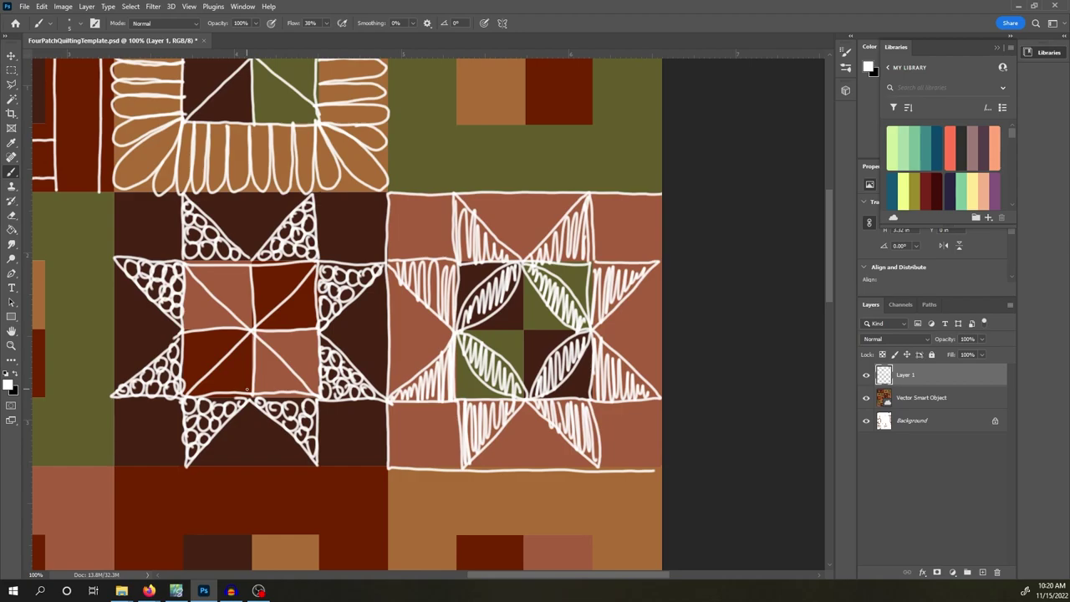
mouse_move(113, 197)
left_mouse_down()
mouse_move(112, 466)
mouse_move(390, 474)
left_mouse_up()
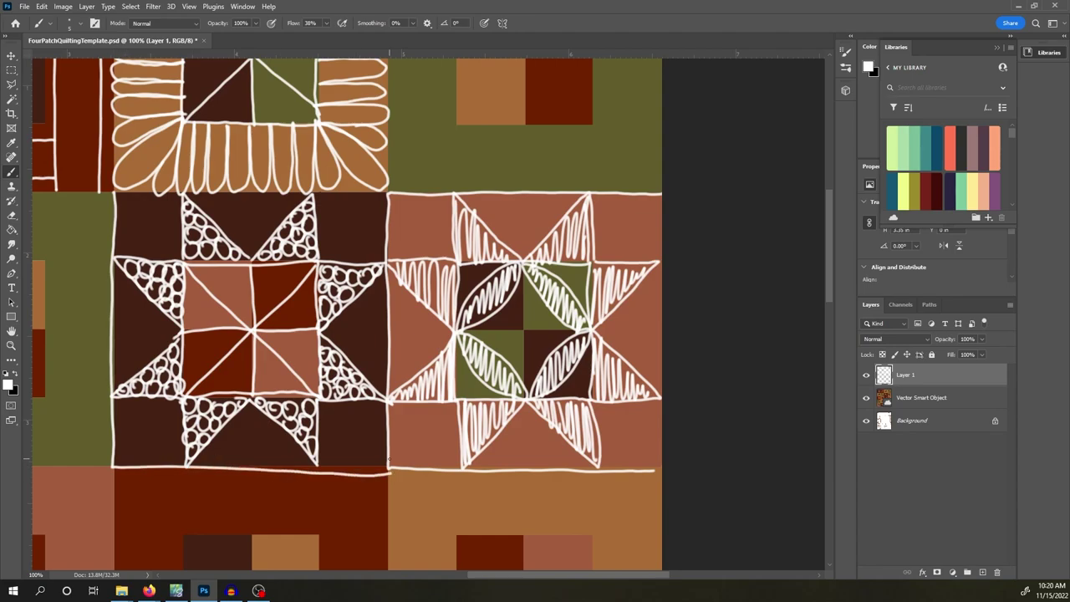
key("ctrl+minus")
key("ctrl+minus")
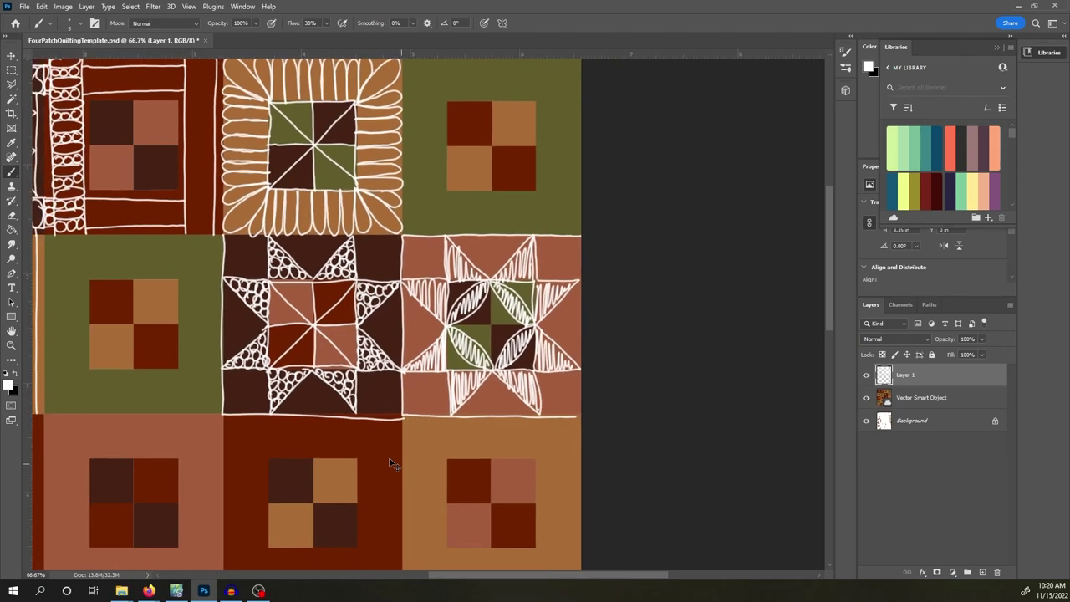
scroll(833, 280, "down", 5)
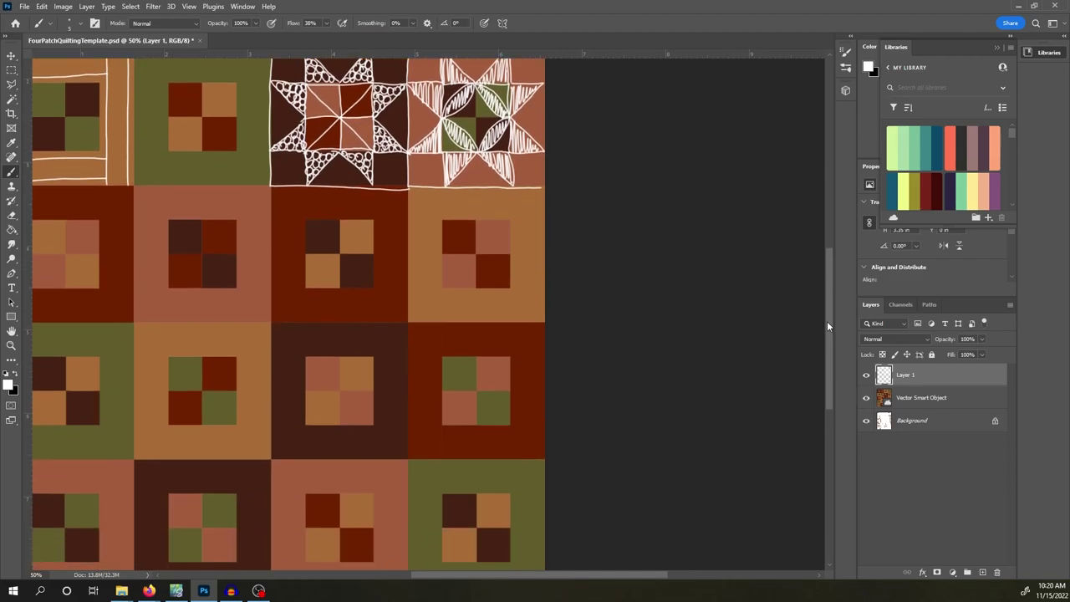
Try a freehand circle around the four-patch of the olive block in the third row, and undo it.
left_click_drag(543, 580, 502, 583)
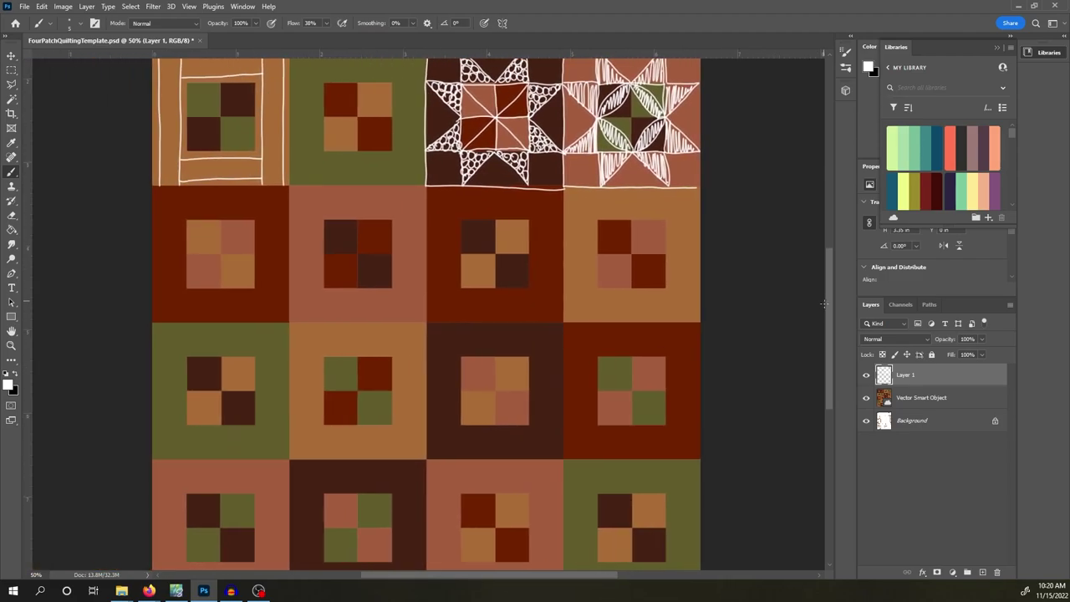
scroll(833, 316, "down", 2)
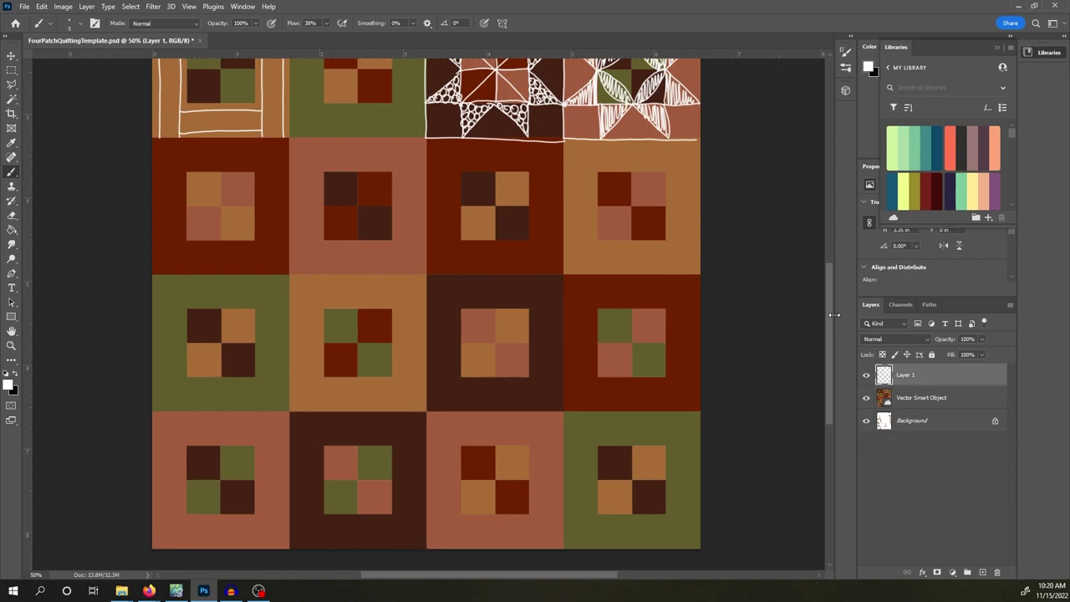
key("ctrl+plus")
key("ctrl+plus")
key("ctrl+minus")
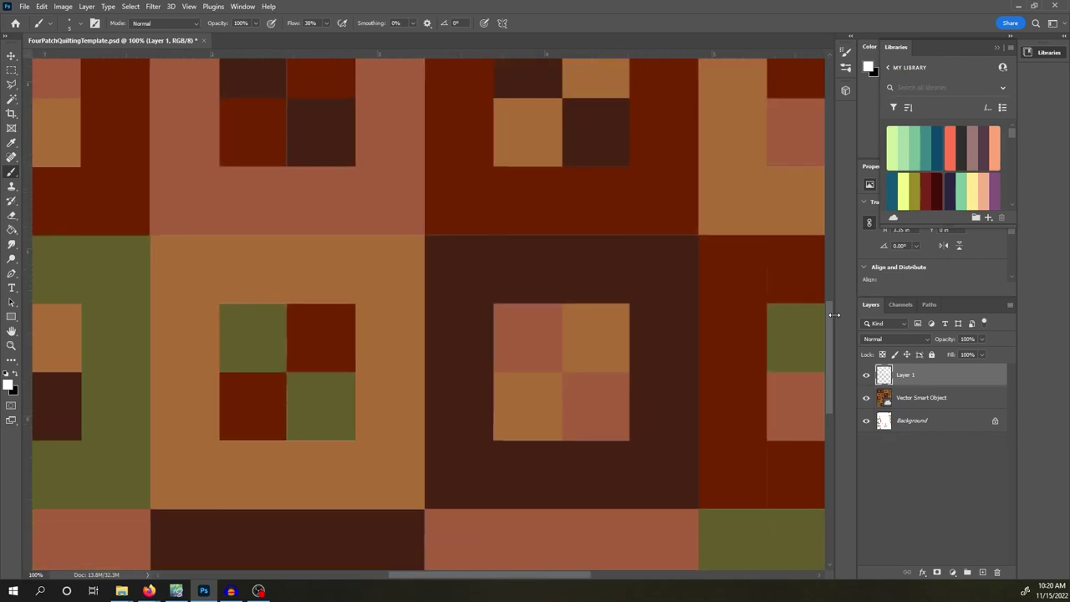
left_click_drag(492, 577, 434, 578)
mouse_move(290, 269)
left_mouse_down()
mouse_move(148, 443)
mouse_move(286, 270)
left_mouse_up()
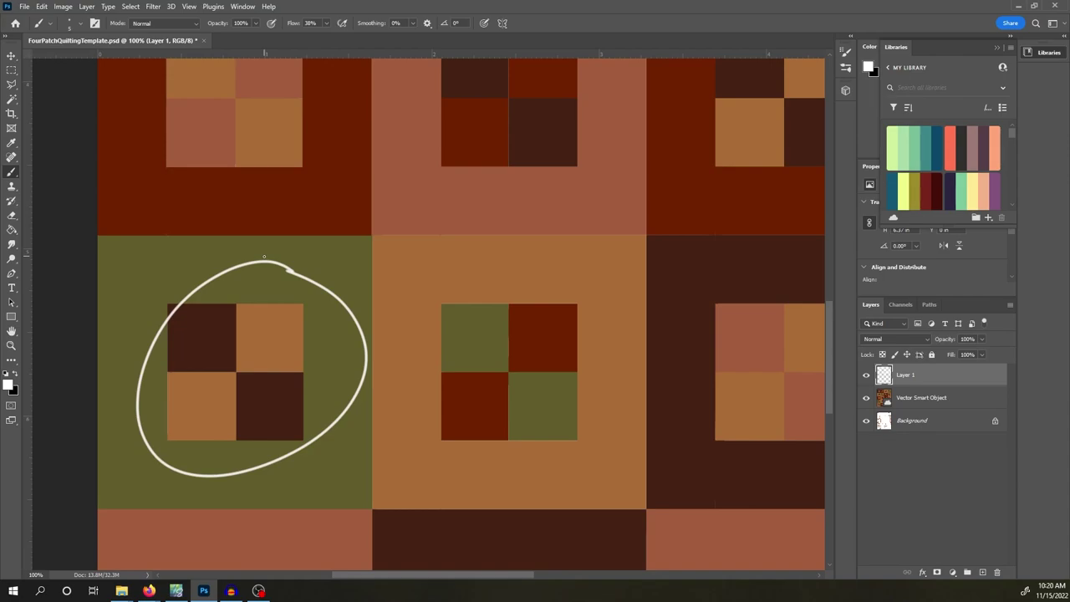
key("ctrl+z")
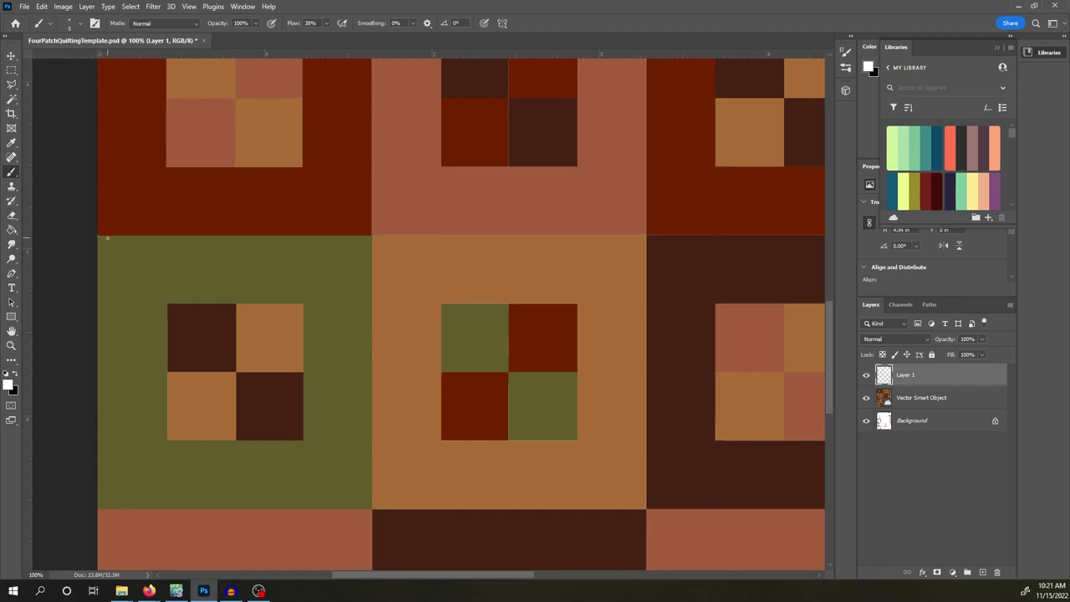
Brush five vertical lines down the olive block's left border and five horizontal lines across its upper border, crossing at the corner.
mouse_move(106, 237)
left_mouse_down()
mouse_move(110, 507)
mouse_move(120, 484)
mouse_move(117, 241)
mouse_move(132, 271)
mouse_move(132, 505)
left_mouse_up()
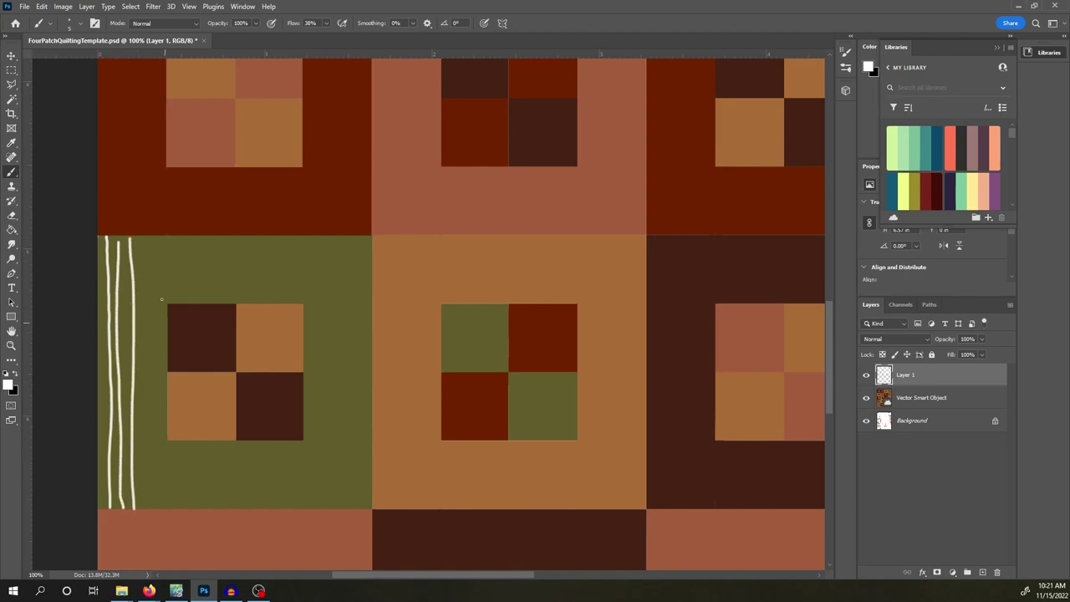
left_click_drag(147, 238, 150, 505)
left_click_drag(165, 237, 168, 506)
left_click_drag(98, 250, 369, 248)
mouse_move(99, 262)
left_mouse_down()
mouse_move(319, 257)
mouse_move(160, 275)
mouse_move(372, 271)
left_mouse_up()
left_click_drag(99, 291, 374, 281)
left_click_drag(99, 301, 379, 299)
Complete the olive block's plaid frame with vertical lines down its right border and horizontal lines across its lower border.
mouse_move(302, 239)
left_mouse_down()
mouse_move(301, 505)
mouse_move(315, 413)
mouse_move(315, 508)
left_mouse_up()
left_click_drag(330, 234, 331, 511)
mouse_move(343, 236)
left_mouse_down()
mouse_move(346, 507)
mouse_move(364, 508)
left_mouse_up()
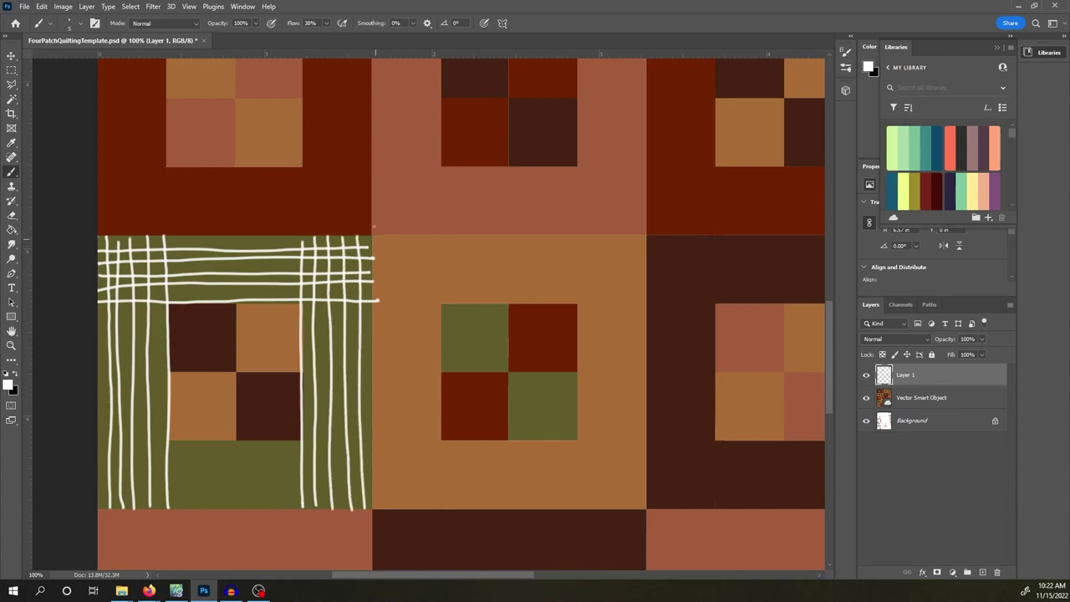
mouse_move(371, 237)
left_mouse_down()
mouse_move(373, 510)
mouse_move(97, 508)
left_mouse_up()
mouse_move(97, 499)
left_mouse_down()
mouse_move(366, 496)
mouse_move(370, 485)
mouse_move(103, 483)
mouse_move(99, 471)
mouse_move(342, 471)
mouse_move(366, 470)
mouse_move(368, 459)
mouse_move(112, 457)
mouse_move(103, 445)
mouse_move(372, 442)
mouse_move(92, 444)
left_mouse_up()
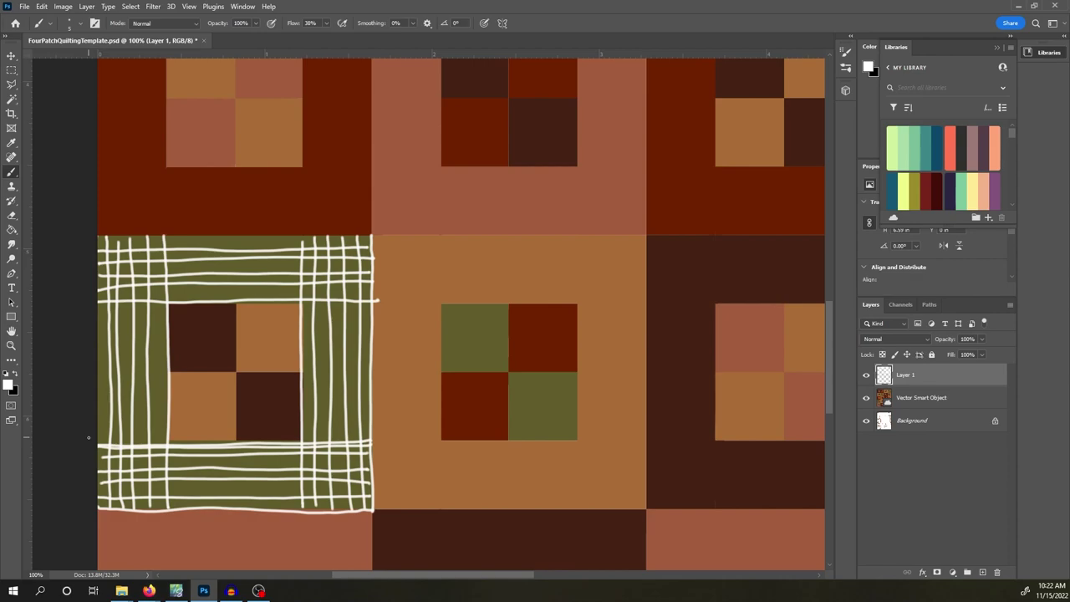
Try extending the plaid lines across the upper border of the adjacent ochre block, and undo them.
left_click_drag(377, 300, 645, 301)
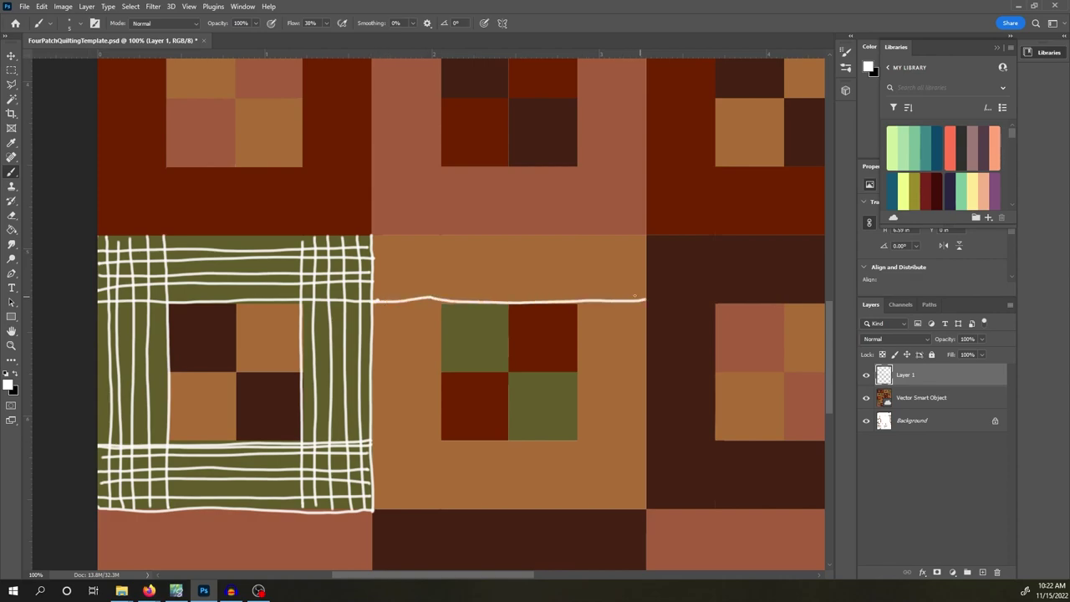
left_click_drag(371, 282, 635, 273)
mouse_move(380, 234)
left_mouse_down()
mouse_move(384, 299)
mouse_move(438, 270)
left_mouse_up()
left_click_drag(437, 233, 441, 303)
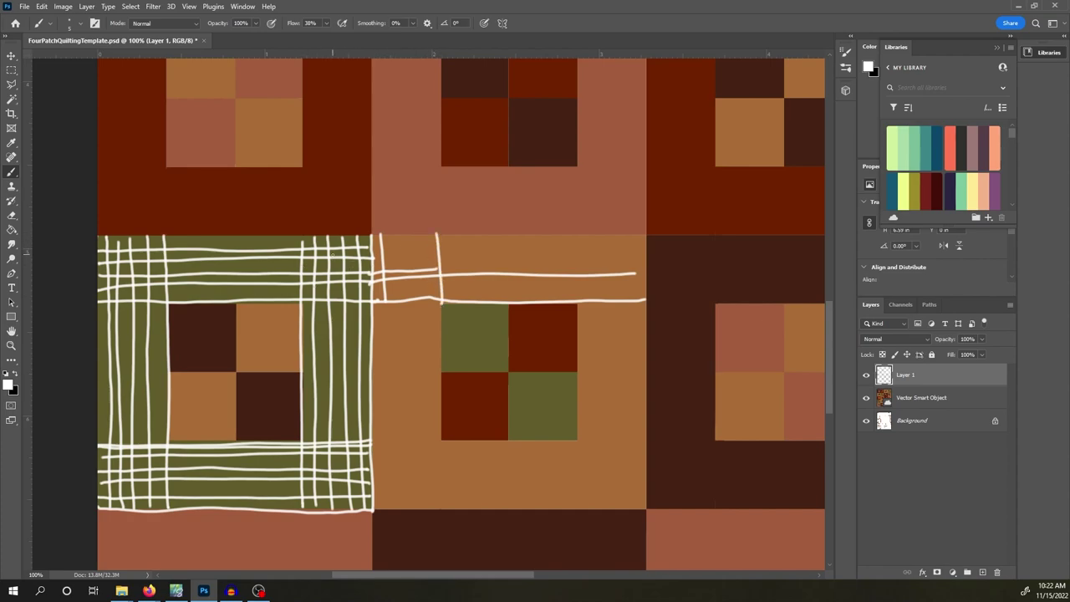
key("ctrl+z")
key("ctrl+z")
key("ctrl+z")
key("ctrl+z")
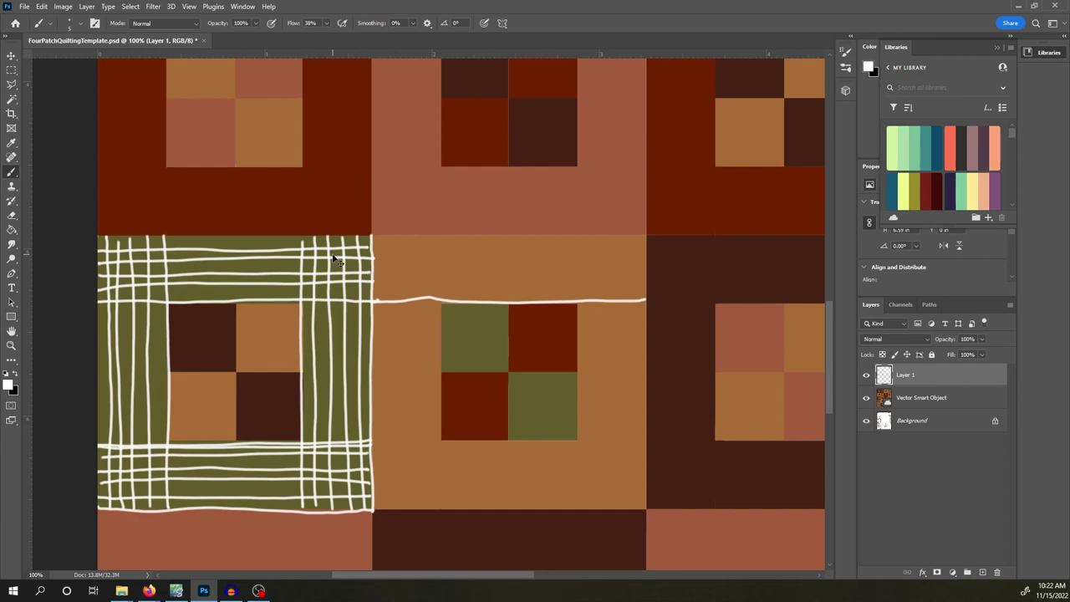
key("ctrl+z")
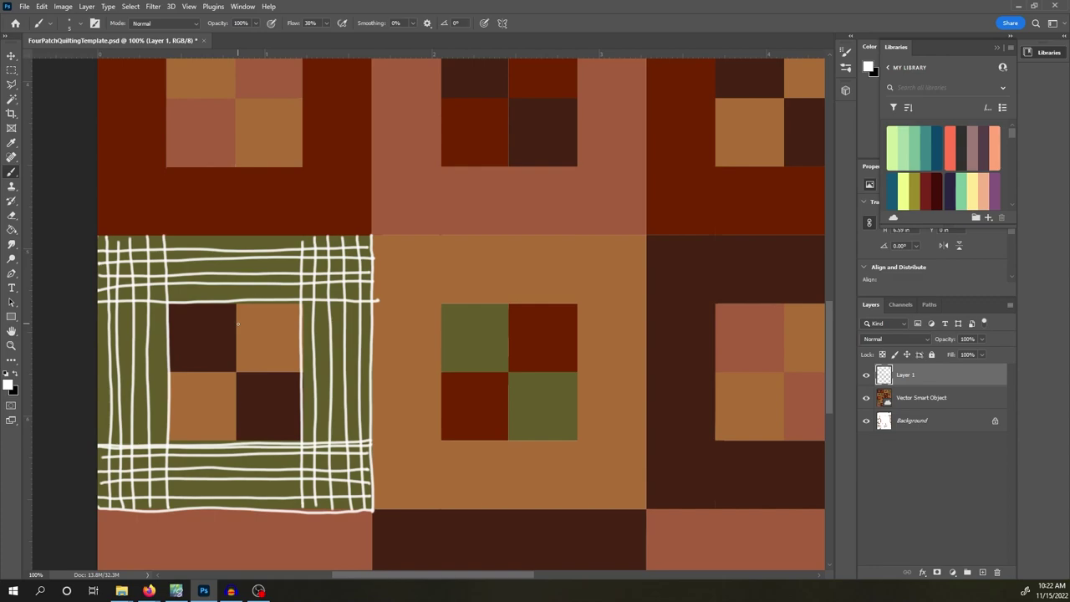
Brush a diamond inside the olive block's four-patch and fill it with looped petals radiating from the centre.
mouse_move(236, 305)
left_mouse_down()
mouse_move(168, 370)
mouse_move(234, 441)
mouse_move(299, 371)
left_mouse_up()
left_click_drag(236, 305, 300, 372)
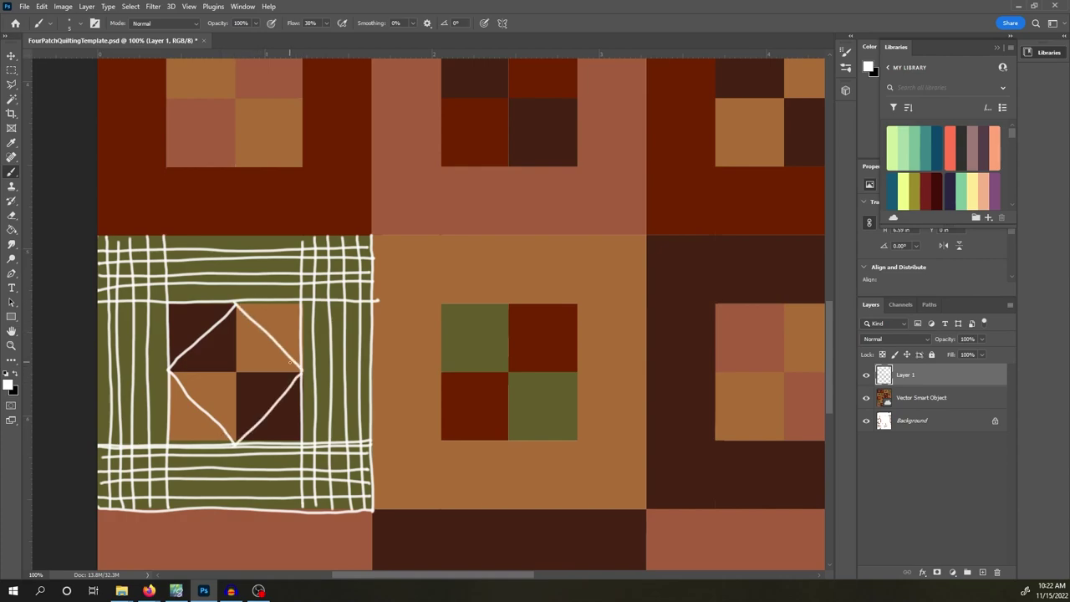
mouse_move(208, 350)
left_mouse_down()
mouse_move(239, 374)
mouse_move(234, 307)
mouse_move(242, 371)
mouse_move(251, 331)
mouse_move(242, 373)
mouse_move(272, 343)
mouse_move(244, 373)
mouse_move(284, 361)
mouse_move(293, 386)
mouse_move(241, 376)
mouse_move(272, 408)
mouse_move(247, 387)
mouse_move(250, 425)
mouse_move(236, 380)
mouse_move(228, 437)
mouse_move(233, 378)
mouse_move(216, 412)
mouse_move(207, 387)
mouse_move(237, 374)
mouse_move(190, 396)
mouse_move(227, 377)
mouse_move(179, 376)
mouse_move(214, 355)
mouse_move(236, 364)
left_mouse_up()
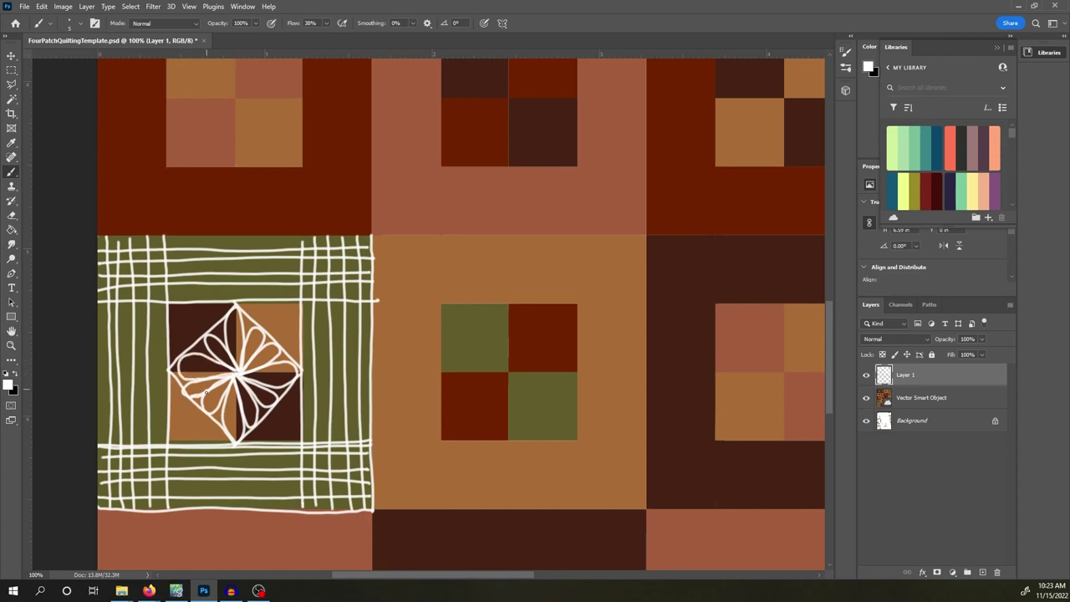
left_click_drag(235, 372, 203, 393)
Try a diamond with four line-filled petals over the ochre block's four-patch.
mouse_move(506, 308)
left_mouse_down()
mouse_move(442, 375)
mouse_move(514, 437)
mouse_move(506, 442)
mouse_move(576, 374)
left_mouse_up()
left_click_drag(506, 307, 574, 373)
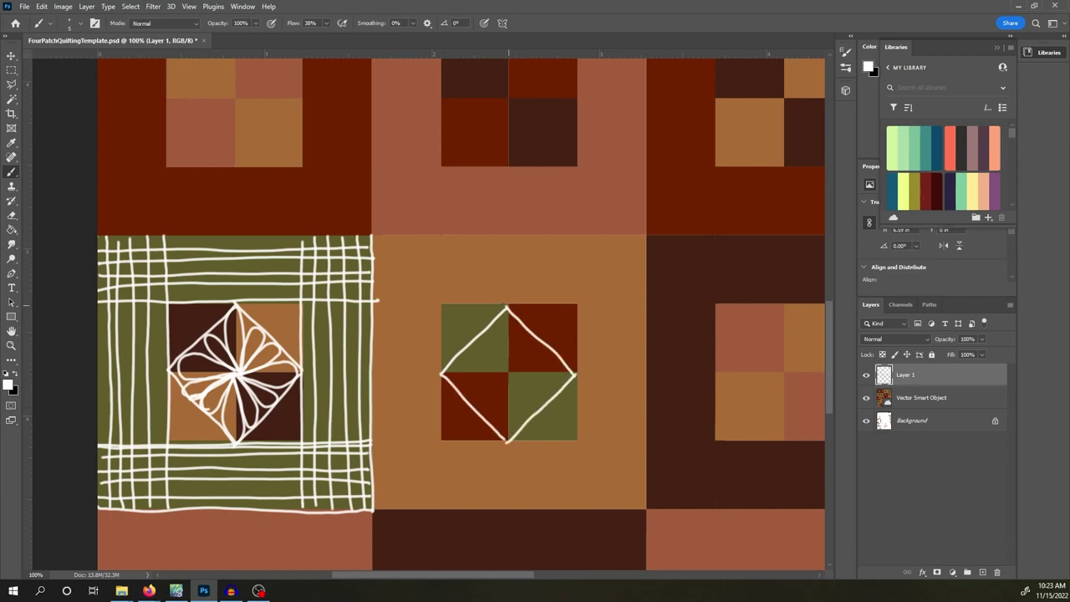
mouse_move(505, 309)
left_mouse_down()
mouse_move(493, 334)
mouse_move(506, 376)
mouse_move(519, 337)
mouse_move(505, 313)
left_mouse_up()
mouse_move(506, 376)
left_mouse_down()
mouse_move(500, 442)
mouse_move(520, 431)
mouse_move(508, 371)
mouse_move(443, 372)
mouse_move(502, 379)
mouse_move(556, 360)
mouse_move(560, 386)
mouse_move(573, 375)
mouse_move(554, 362)
left_mouse_up()
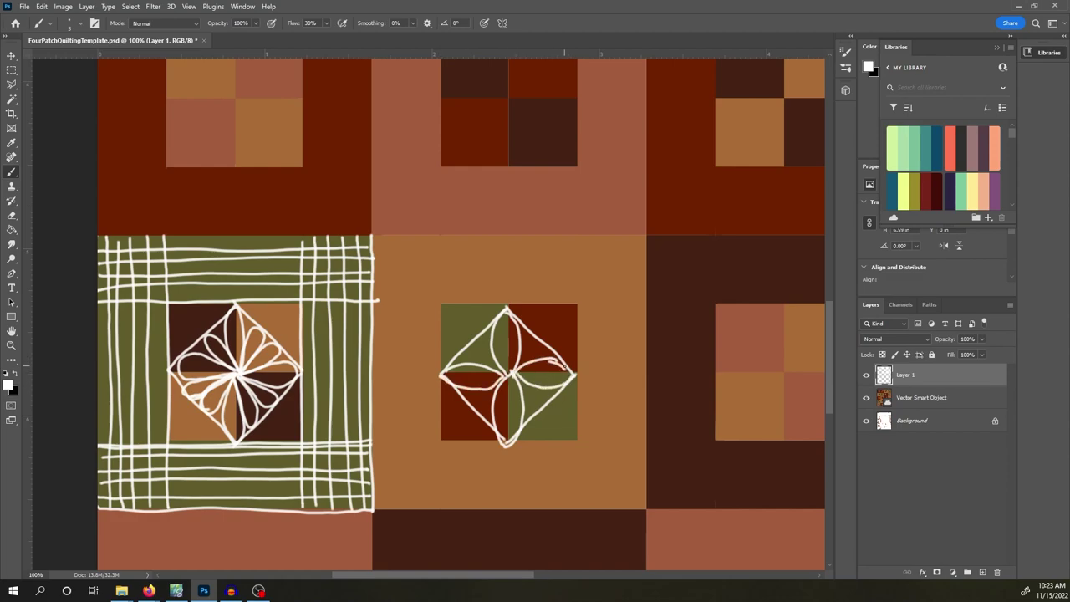
mouse_move(498, 322)
left_mouse_down()
mouse_move(498, 364)
mouse_move(513, 373)
mouse_move(499, 431)
left_mouse_up()
mouse_move(502, 389)
left_mouse_down()
mouse_move(509, 437)
mouse_move(510, 383)
mouse_move(520, 401)
mouse_move(522, 368)
mouse_move(558, 368)
mouse_move(534, 383)
mouse_move(545, 362)
mouse_move(452, 370)
mouse_move(493, 378)
mouse_move(484, 384)
left_mouse_up()
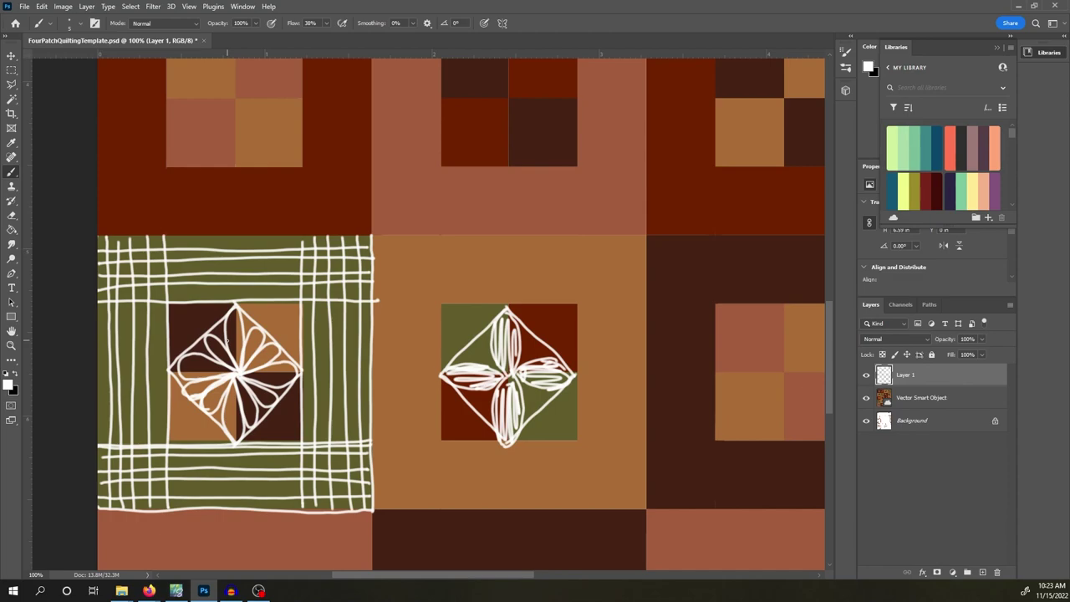
Undo the diamond and its filled petals on the ochre block.
key("ctrl+z")
key("ctrl+z")
key("ctrl+z")
key("ctrl+z")
key("ctrl+z")
key("ctrl+z")
key("ctrl+z")
key("ctrl+z")
key("ctrl+z")
key("ctrl+z")
key("ctrl+z")
key("ctrl+z")
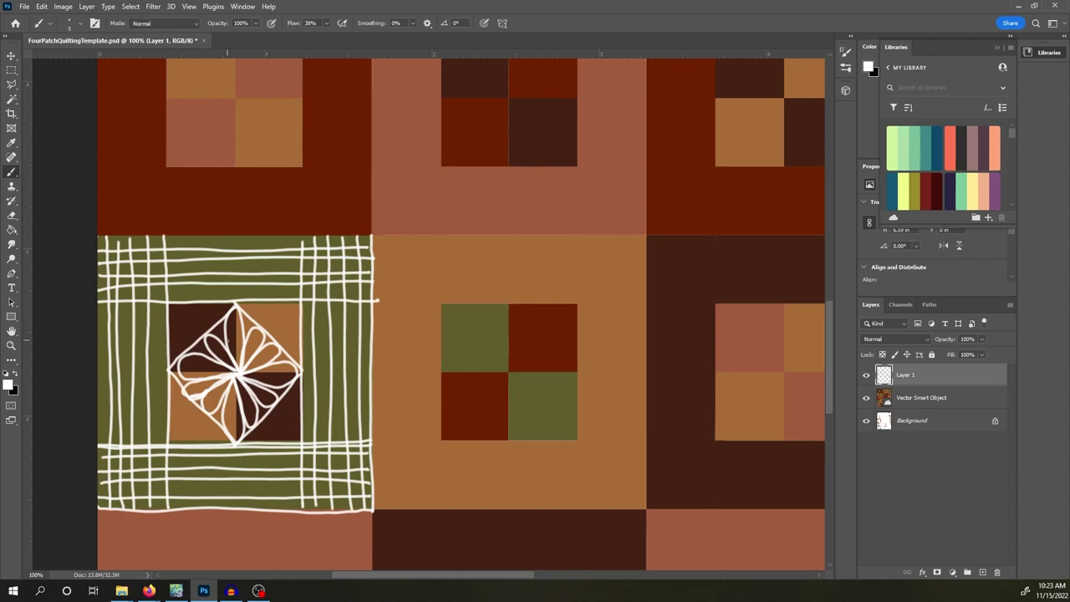
Brush a square over the dark brown block's upper-left corner, split it into eight triangles, and fill alternate ones with back-and-forth lines.
left_click_drag(444, 576, 551, 569)
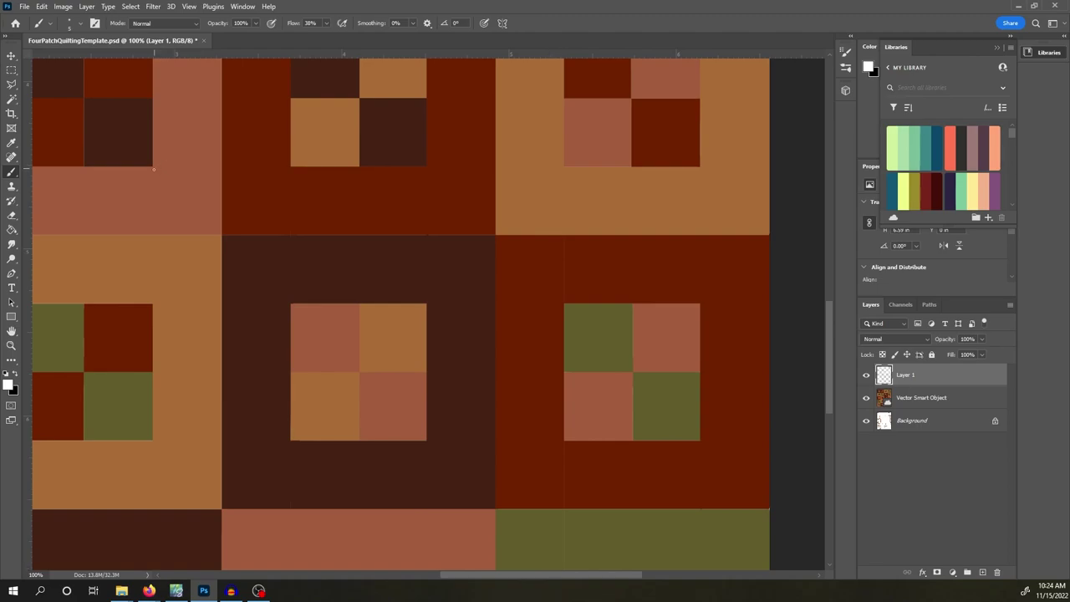
left_click_drag(152, 166, 286, 302)
left_click_drag(152, 305, 288, 171)
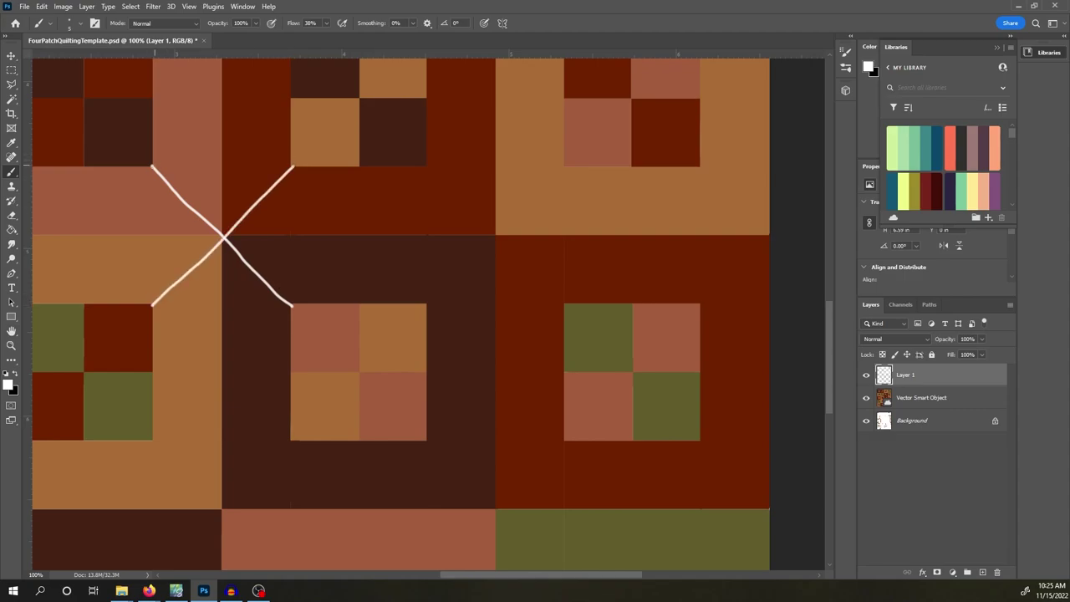
mouse_move(150, 164)
left_mouse_down()
mouse_move(294, 161)
mouse_move(292, 306)
mouse_move(150, 305)
left_mouse_up()
left_click_drag(150, 165, 151, 309)
left_click_drag(148, 235, 284, 237)
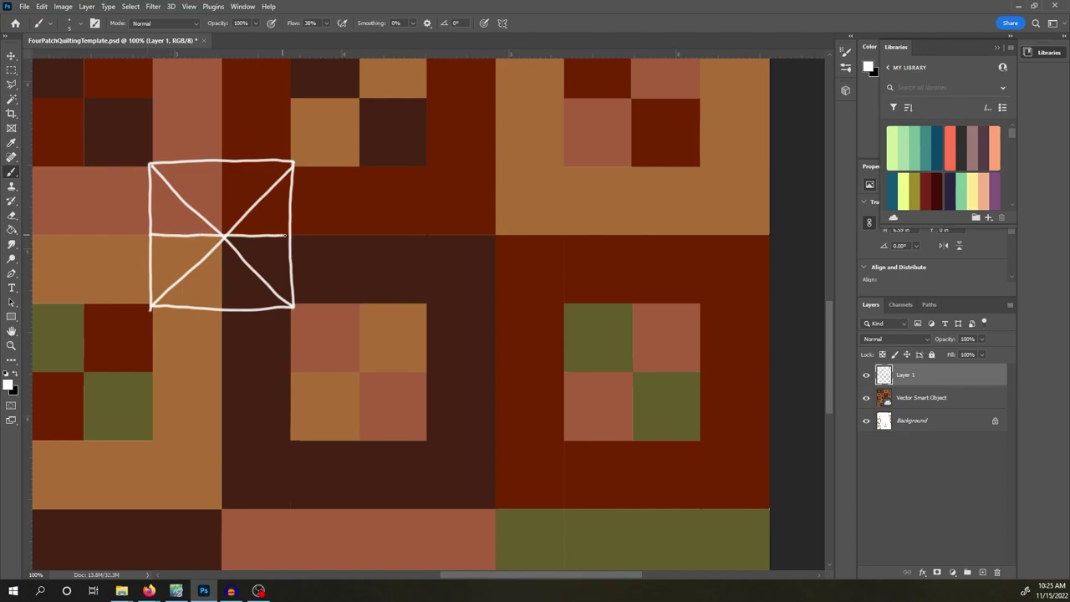
left_click_drag(222, 160, 224, 305)
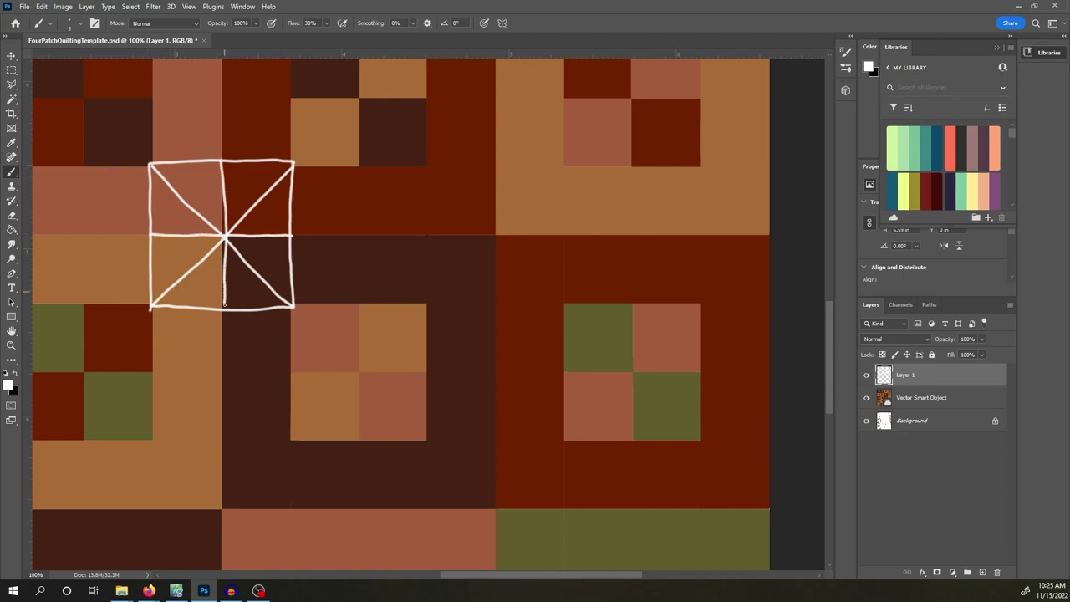
mouse_move(159, 165)
left_mouse_down()
mouse_move(182, 193)
mouse_move(213, 179)
mouse_move(219, 223)
mouse_move(232, 231)
mouse_move(256, 209)
mouse_move(274, 229)
mouse_move(293, 172)
left_mouse_up()
mouse_move(225, 241)
left_mouse_down()
mouse_move(227, 306)
mouse_move(242, 303)
mouse_move(243, 276)
mouse_move(279, 306)
mouse_move(209, 249)
mouse_move(182, 266)
mouse_move(172, 245)
mouse_move(151, 284)
left_mouse_up()
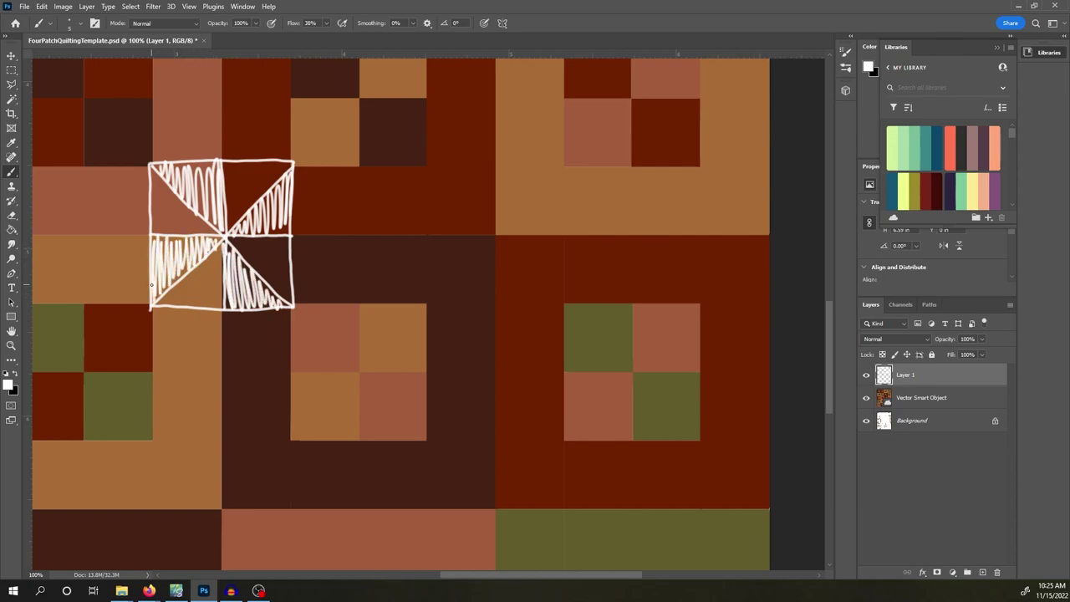
Brush a matching eight-triangle pinwheel square over the dark brown block's upper-right corner, filling alternate triangles with back-and-forth lines.
mouse_move(425, 164)
left_mouse_down()
mouse_move(427, 304)
mouse_move(564, 306)
mouse_move(449, 166)
mouse_move(566, 167)
mouse_move(567, 308)
left_mouse_up()
left_click_drag(422, 239, 569, 238)
left_click_drag(498, 168, 499, 305)
left_click_drag(425, 167, 567, 306)
left_click_drag(426, 307, 564, 166)
left_click_drag(432, 169, 497, 224)
left_click_drag(508, 236, 562, 172)
mouse_move(501, 238)
left_mouse_down()
mouse_move(519, 298)
mouse_move(562, 306)
left_mouse_up()
mouse_move(429, 248)
left_mouse_down()
mouse_move(430, 271)
mouse_move(448, 248)
mouse_move(485, 244)
mouse_move(437, 294)
left_mouse_up()
Fill the strip between the two pinwheel squares with evenly spaced horizontal lines.
mouse_move(293, 291)
left_mouse_down()
mouse_move(427, 289)
mouse_move(426, 276)
left_mouse_up()
mouse_move(293, 266)
left_mouse_down()
mouse_move(426, 262)
mouse_move(291, 251)
mouse_move(428, 237)
left_mouse_up()
left_click_drag(291, 223, 430, 223)
mouse_move(294, 209)
left_mouse_down()
mouse_move(425, 208)
mouse_move(427, 193)
left_mouse_up()
mouse_move(293, 180)
left_mouse_down()
mouse_move(345, 180)
mouse_move(423, 178)
left_mouse_up()
Outline the dark brown block's four-patch, split it into eight triangles, and fill alternate ones with back-and-forth lines.
mouse_move(292, 308)
left_mouse_down()
mouse_move(305, 440)
mouse_move(420, 441)
mouse_move(425, 309)
mouse_move(291, 307)
left_mouse_up()
left_click_drag(359, 306, 362, 441)
left_click_drag(295, 373, 428, 373)
left_click_drag(293, 309, 430, 441)
left_click_drag(293, 442, 425, 307)
mouse_move(299, 311)
left_mouse_down()
mouse_move(385, 360)
mouse_move(387, 372)
mouse_move(426, 307)
left_mouse_up()
mouse_move(365, 376)
left_mouse_down()
mouse_move(366, 443)
mouse_move(416, 440)
left_mouse_up()
mouse_move(294, 376)
left_mouse_down()
mouse_move(311, 434)
mouse_move(349, 376)
left_mouse_up()
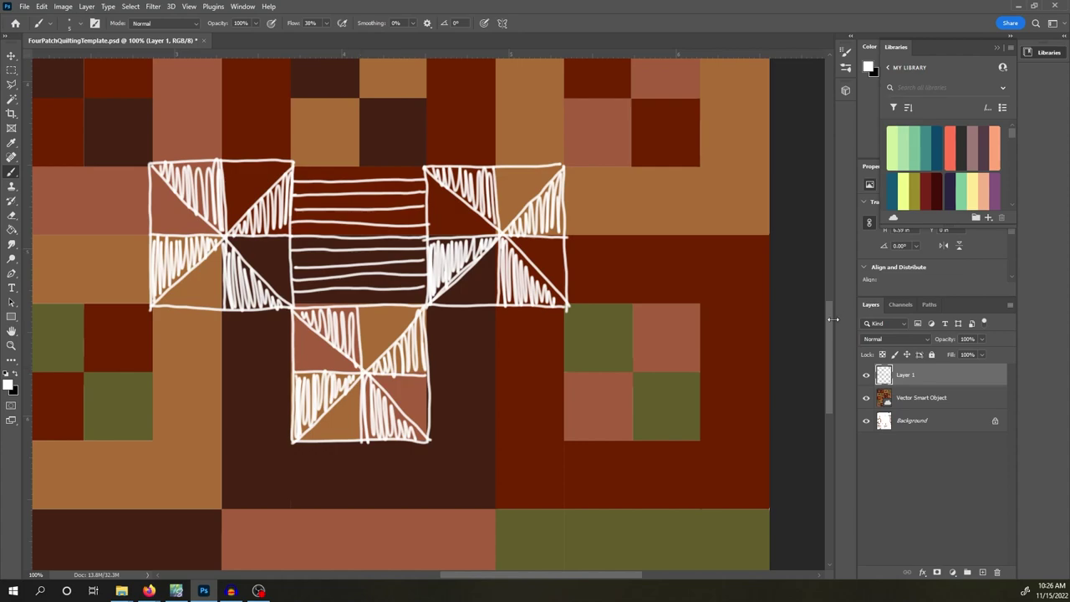
Brush a square over the dark brown block's lower-left corner and divide it with centre and diagonal lines.
left_click_drag(831, 333, 828, 348)
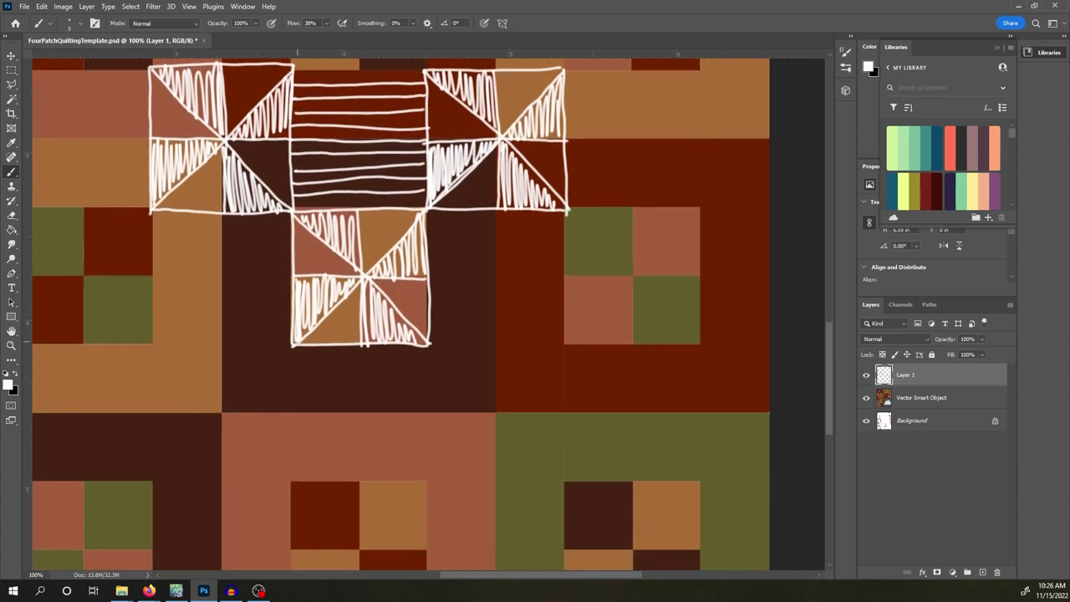
mouse_move(294, 347)
left_mouse_down()
mouse_move(152, 346)
mouse_move(150, 403)
left_mouse_up()
right_click(153, 437)
key("Escape")
mouse_move(152, 345)
left_mouse_down()
mouse_move(150, 480)
mouse_move(291, 479)
left_mouse_up()
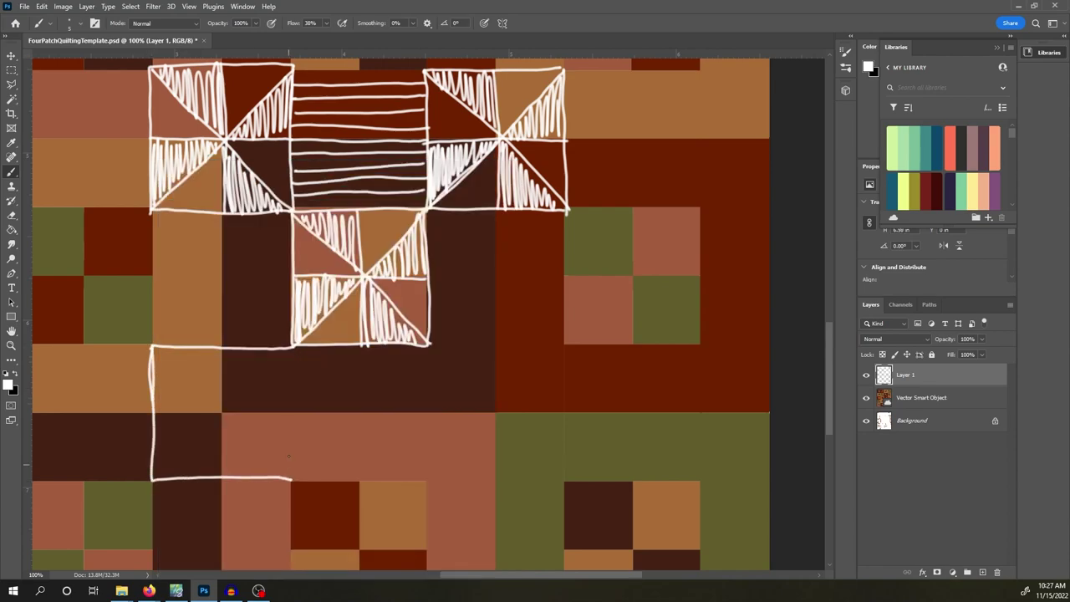
left_click_drag(292, 347, 294, 485)
left_click_drag(151, 416, 292, 415)
left_click_drag(221, 348, 220, 475)
left_click_drag(150, 347, 294, 482)
left_click_drag(150, 482, 291, 348)
Fill alternate triangles of the lower-left pinwheel square with back-and-forth lines.
left_click_drag(162, 349, 219, 359)
left_click_drag(225, 412, 289, 359)
left_click_drag(223, 423, 281, 475)
mouse_move(154, 418)
left_mouse_down()
mouse_move(184, 443)
mouse_move(216, 418)
left_mouse_up()
Brush a matching pinwheel square over the dark brown block's lower-right corner, filling alternate triangles with back-and-forth lines.
mouse_move(428, 343)
left_mouse_down()
mouse_move(428, 483)
mouse_move(565, 343)
left_mouse_up()
left_click_drag(567, 343, 567, 485)
left_click_drag(427, 485, 565, 486)
left_click_drag(428, 345, 567, 485)
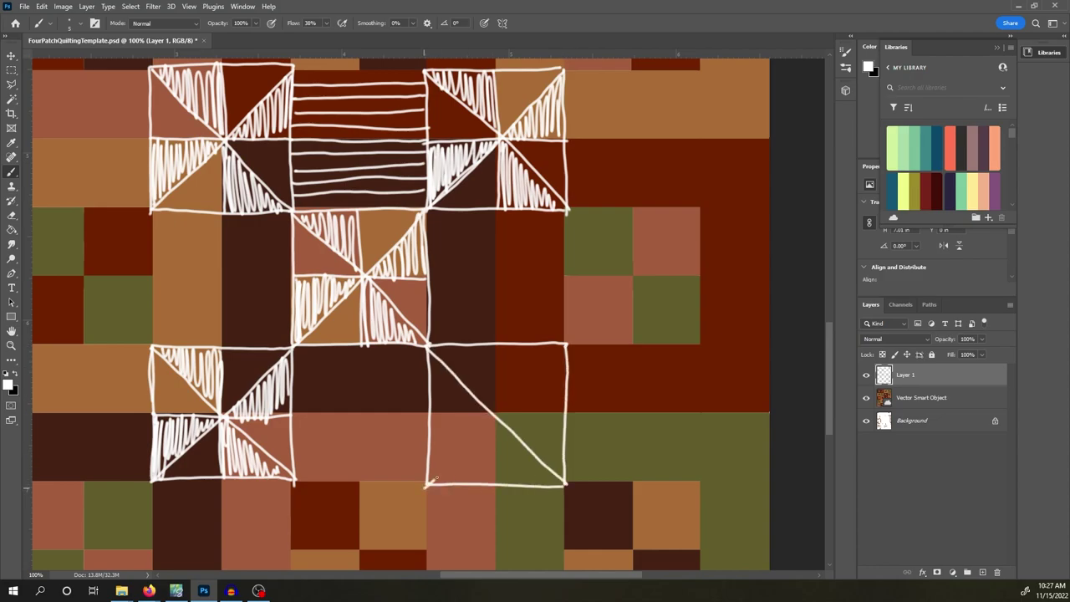
left_click_drag(425, 487, 565, 346)
left_click_drag(496, 344, 495, 480)
left_click_drag(429, 413, 570, 412)
mouse_move(436, 345)
left_mouse_down()
mouse_move(497, 406)
mouse_move(565, 350)
left_mouse_up()
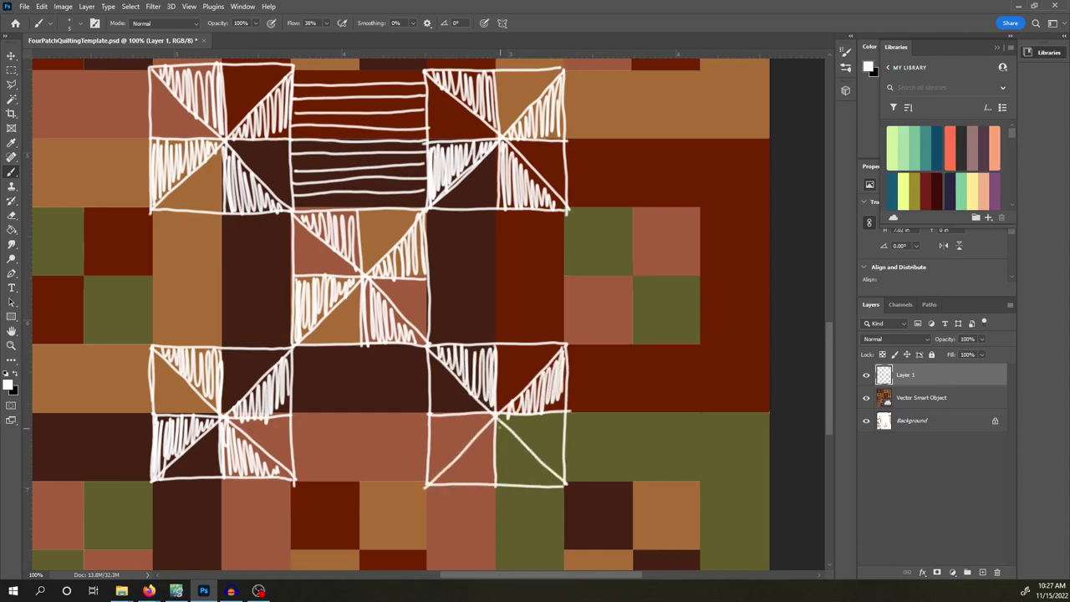
left_click_drag(497, 418, 546, 460)
mouse_move(428, 422)
left_mouse_down()
mouse_move(450, 479)
mouse_move(492, 416)
left_mouse_up()
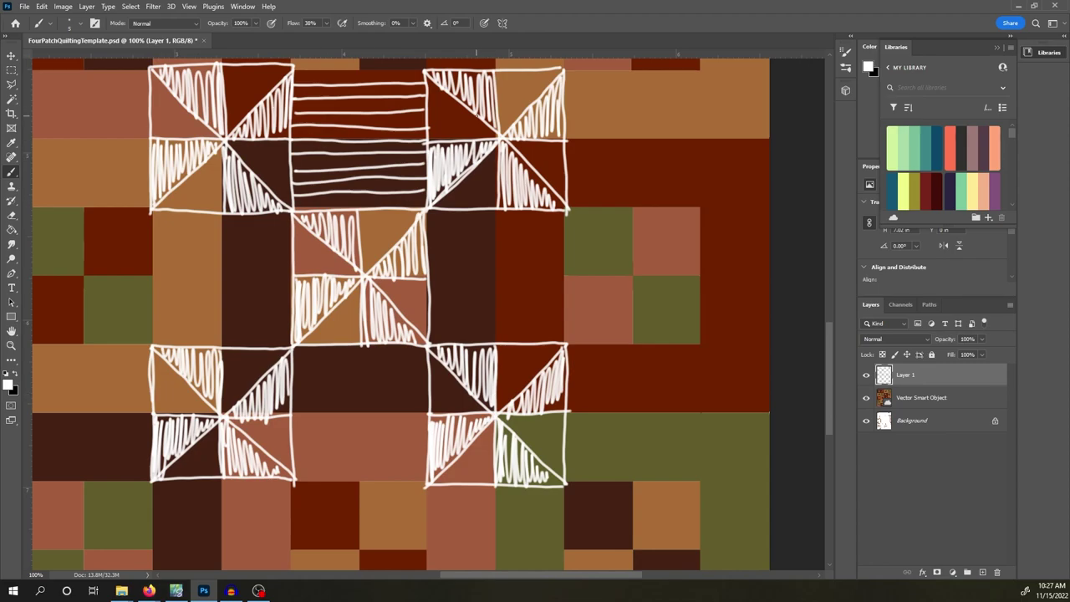
Fill the strip between the two lower pinwheel squares with evenly spaced horizontal lines.
mouse_move(291, 363)
left_mouse_down()
mouse_move(428, 366)
mouse_move(416, 383)
mouse_move(432, 382)
left_mouse_up()
left_click_drag(289, 397, 435, 398)
mouse_move(288, 415)
left_mouse_down()
mouse_move(434, 412)
mouse_move(362, 432)
mouse_move(434, 433)
left_mouse_up()
mouse_move(290, 451)
left_mouse_down()
mouse_move(429, 450)
mouse_move(431, 465)
left_mouse_up()
left_click_drag(290, 483, 420, 482)
Fill the area between the two right-hand pinwheel squares with evenly spaced vertical lines.
left_click_drag(436, 212, 441, 343)
left_click_drag(448, 212, 451, 343)
mouse_move(465, 211)
left_mouse_down()
mouse_move(465, 344)
mouse_move(479, 347)
left_mouse_up()
left_click_drag(496, 211, 496, 345)
mouse_move(513, 208)
left_mouse_down()
mouse_move(513, 343)
mouse_move(533, 344)
left_mouse_up()
mouse_move(544, 212)
left_mouse_down()
mouse_move(543, 343)
mouse_move(565, 343)
left_mouse_up()
Fill the area between the two left-hand pinwheel squares with evenly spaced vertical lines.
left_click_drag(152, 206, 153, 344)
left_click_drag(171, 210, 173, 345)
mouse_move(185, 210)
left_mouse_down()
mouse_move(186, 346)
mouse_move(199, 346)
left_mouse_up()
mouse_move(212, 212)
left_mouse_down()
mouse_move(213, 346)
mouse_move(224, 348)
left_mouse_up()
left_click_drag(240, 215, 241, 348)
mouse_move(254, 214)
left_mouse_down()
mouse_move(257, 351)
mouse_move(270, 348)
left_mouse_up()
left_click_drag(283, 211, 283, 337)
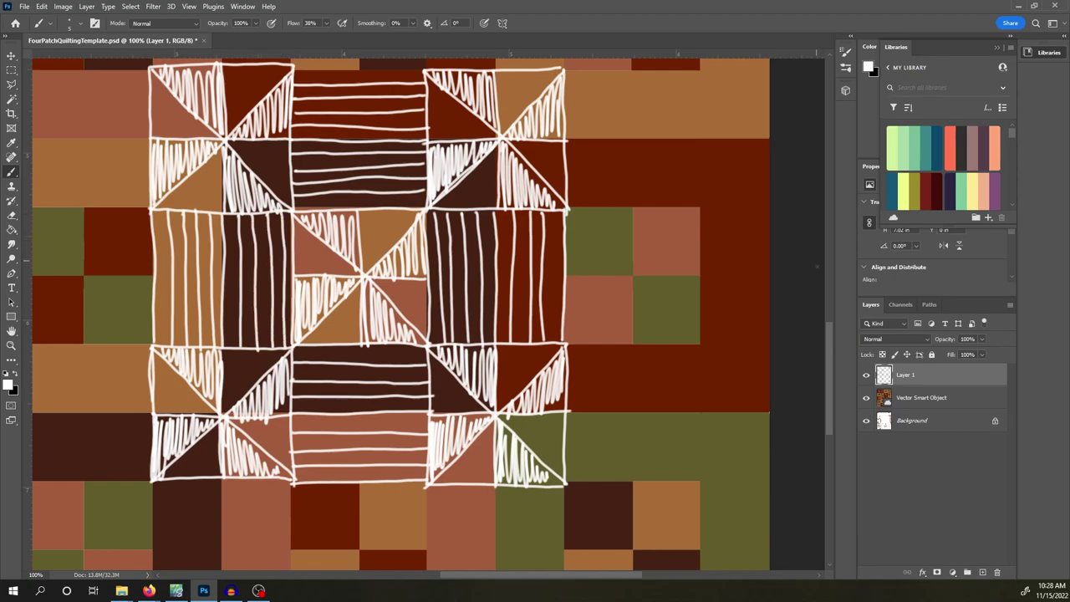
Brush a pinwheel square over the green and pink four-patch, filling alternate triangles with back-and-forth lines.
left_click_drag(829, 361, 830, 346)
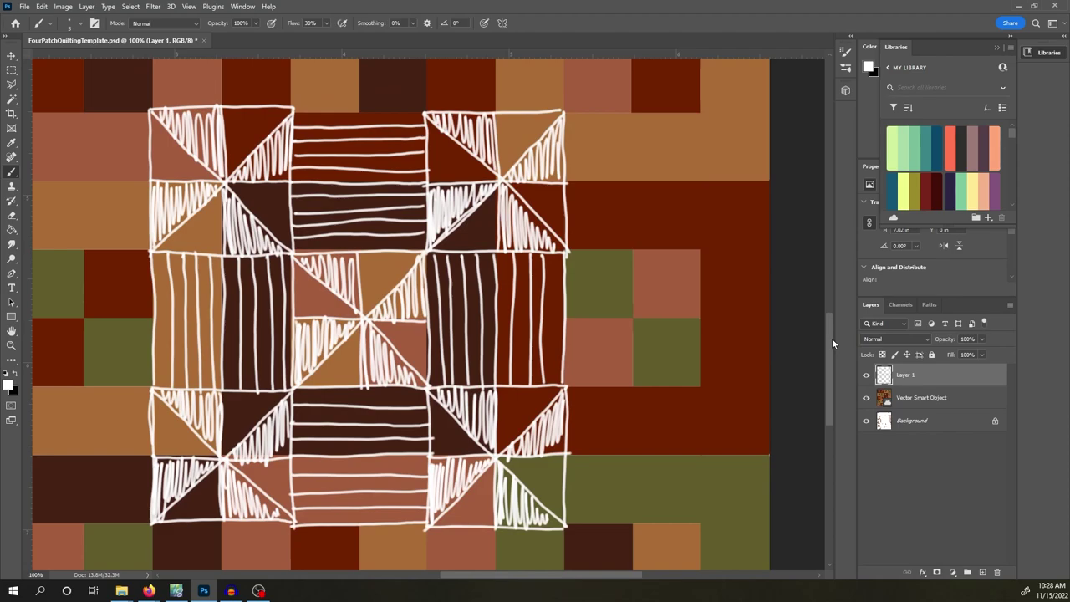
mouse_move(567, 253)
left_mouse_down()
mouse_move(698, 249)
mouse_move(697, 381)
mouse_move(677, 386)
mouse_move(574, 386)
mouse_move(694, 250)
left_mouse_up()
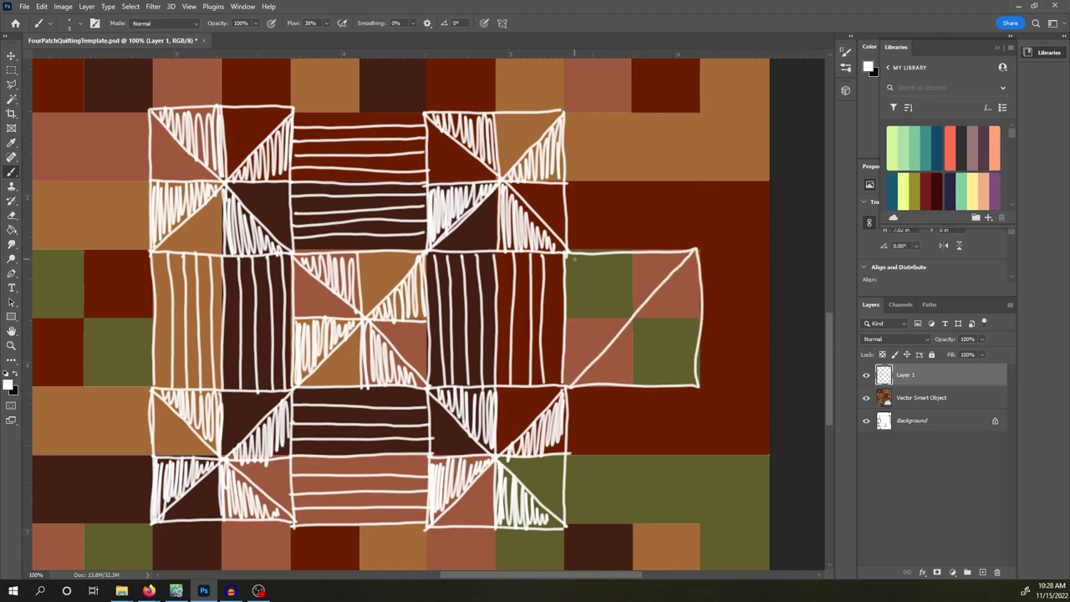
left_click_drag(568, 253, 699, 383)
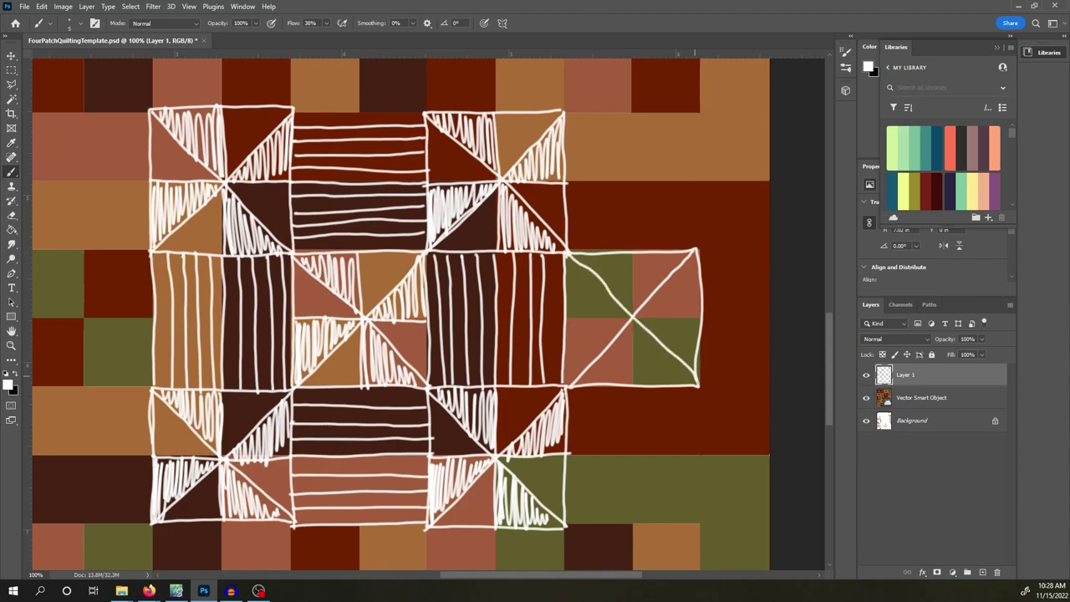
left_click_drag(632, 254, 630, 368)
left_click_drag(567, 321, 697, 316)
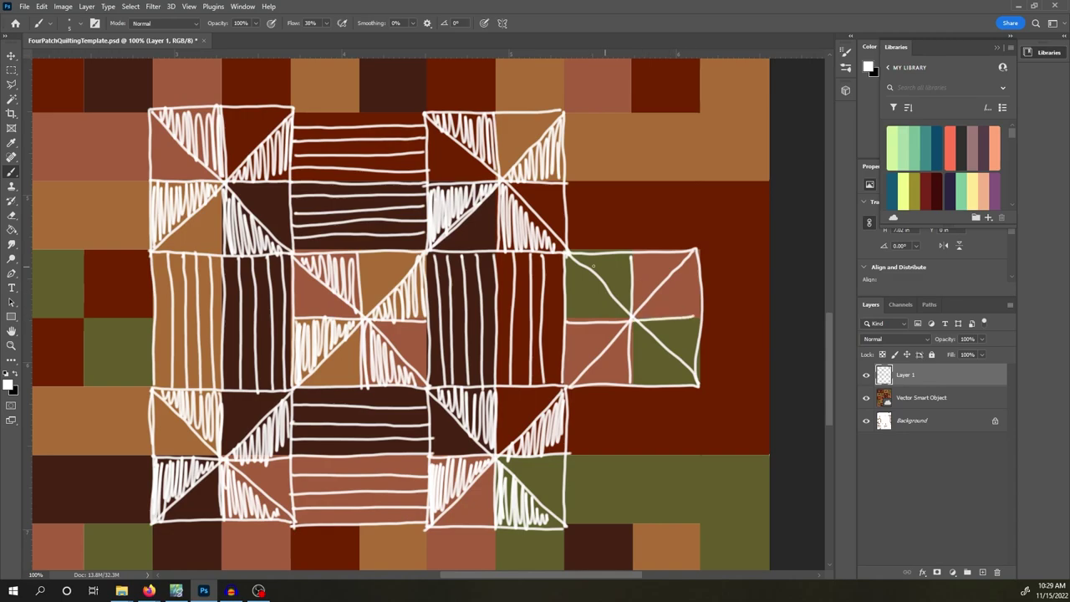
mouse_move(576, 256)
left_mouse_down()
mouse_move(604, 266)
mouse_move(631, 306)
mouse_move(593, 260)
left_mouse_up()
mouse_move(642, 310)
left_mouse_down()
mouse_move(690, 280)
mouse_move(693, 264)
mouse_move(699, 316)
mouse_move(698, 307)
left_mouse_up()
mouse_move(632, 354)
left_mouse_down()
mouse_move(643, 376)
mouse_move(687, 366)
left_mouse_up()
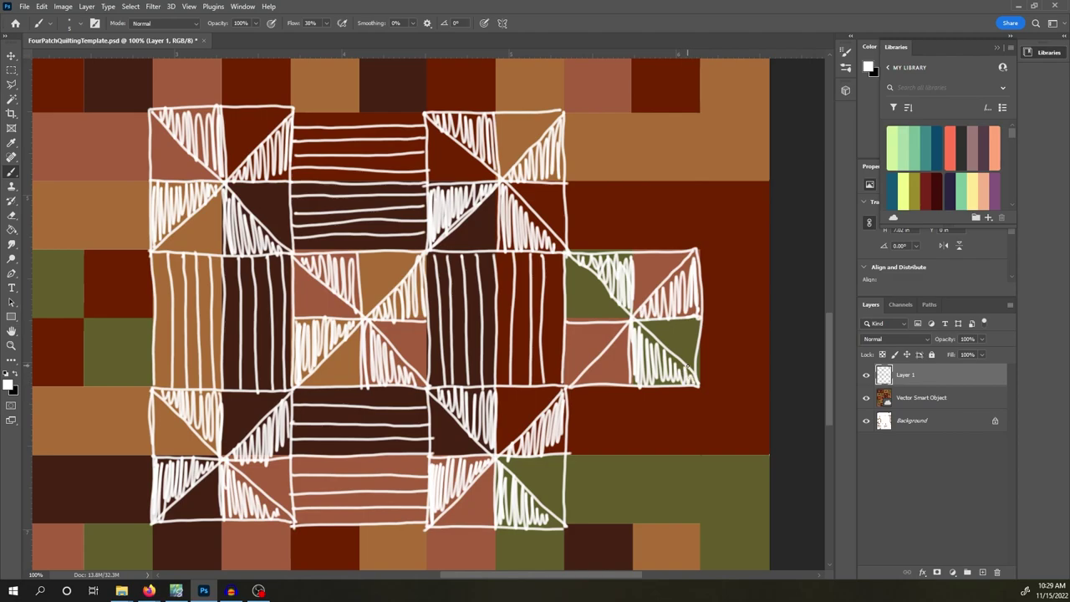
mouse_move(566, 331)
left_mouse_down()
mouse_move(568, 385)
mouse_move(579, 329)
mouse_move(591, 368)
mouse_move(604, 328)
mouse_move(619, 332)
left_mouse_up()
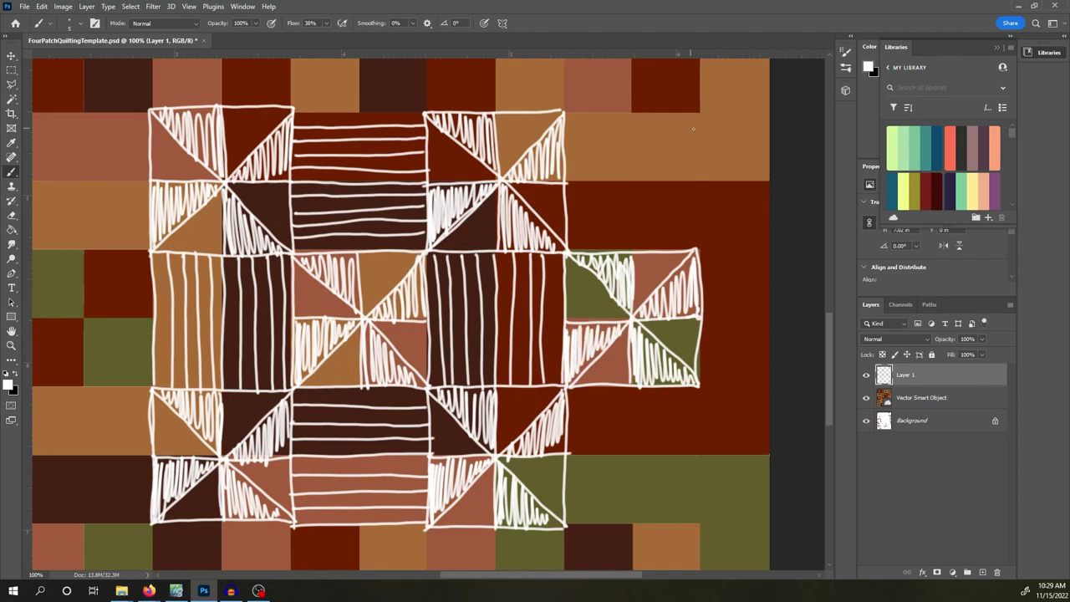
Outline the area above the green and pink pinwheel's four-patch and fill it with evenly spaced horizontal lines.
left_click_drag(700, 112, 701, 250)
left_click_drag(567, 247, 696, 239)
left_click_drag(566, 228, 699, 223)
left_click_drag(566, 214, 701, 212)
left_click_drag(656, 202, 701, 201)
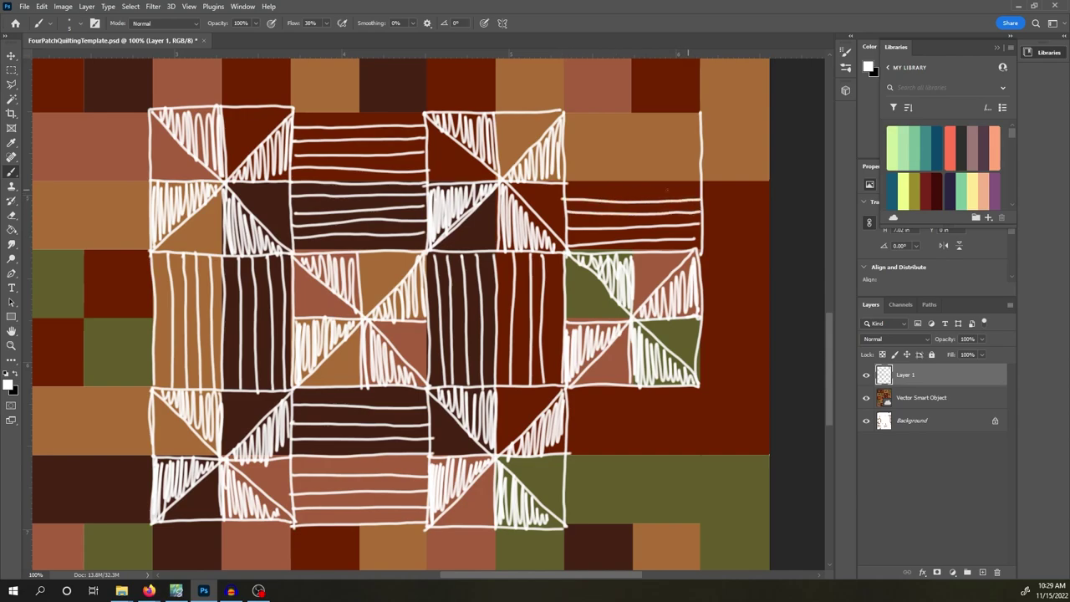
left_click_drag(566, 182, 703, 177)
left_click_drag(567, 170, 701, 169)
left_click_drag(565, 153, 700, 154)
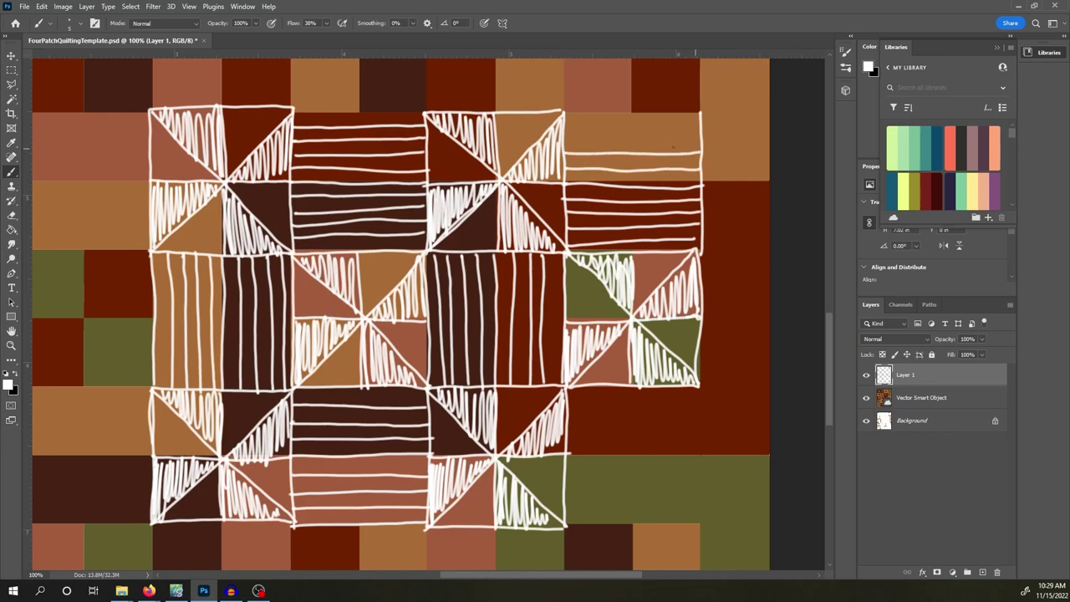
left_click_drag(566, 139, 699, 135)
left_click_drag(566, 128, 697, 126)
left_click_drag(566, 110, 694, 113)
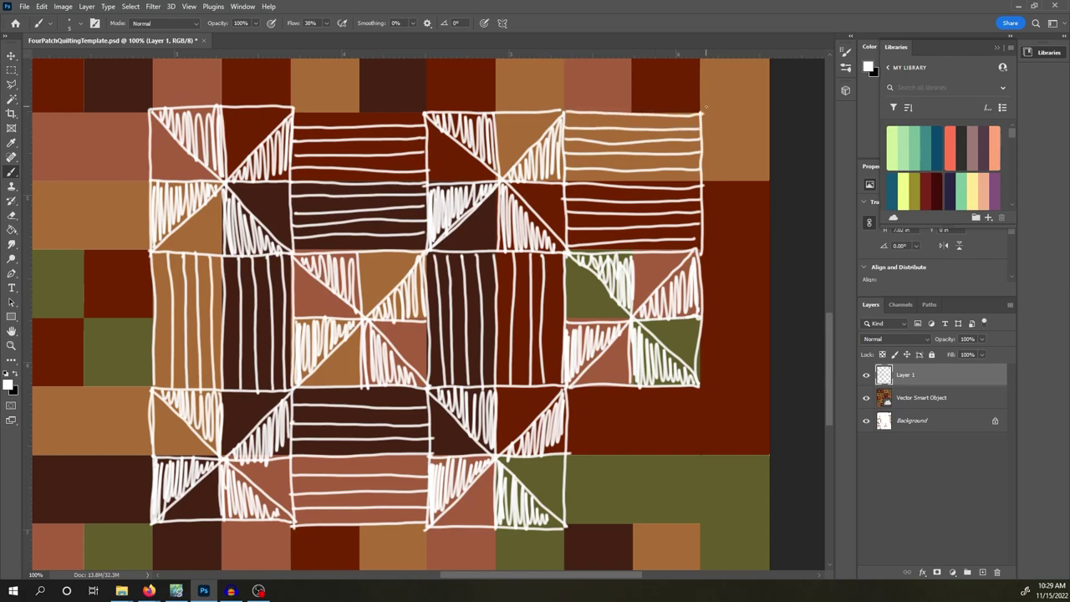
Brush two half pinwheels along the quilt's right edge, level with the upper and lower pinwheel rows, filling alternate triangles with back-and-forth lines.
key("ctrl+minus")
key("ctrl+minus")
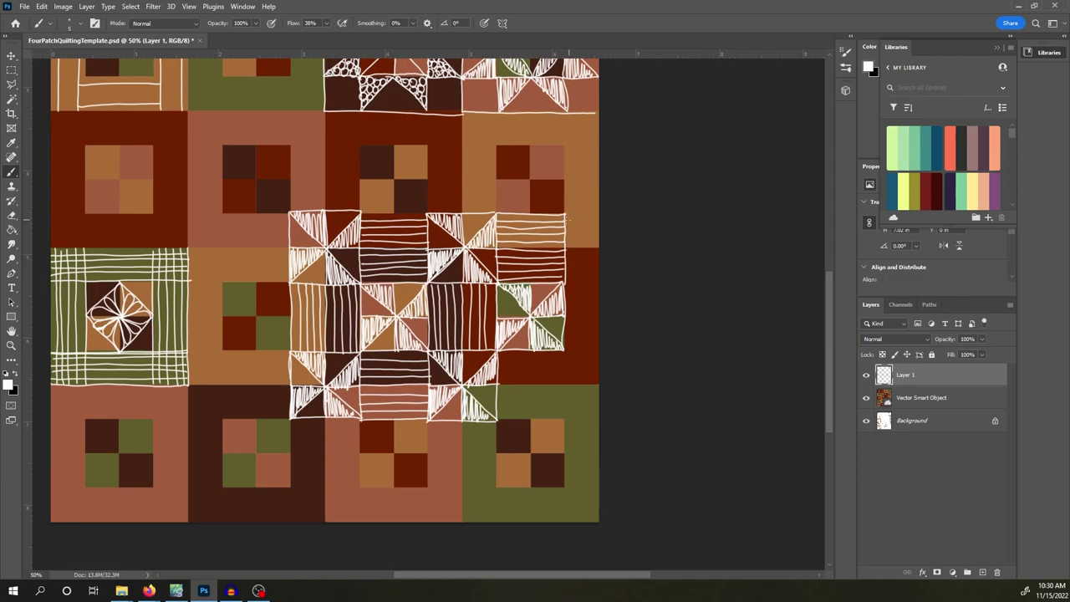
left_click_drag(565, 215, 605, 221)
mouse_move(562, 284)
left_mouse_down()
mouse_move(598, 284)
mouse_move(571, 279)
mouse_move(600, 249)
left_mouse_up()
mouse_move(566, 216)
left_mouse_down()
mouse_move(599, 246)
mouse_move(590, 281)
mouse_move(598, 244)
left_mouse_up()
mouse_move(563, 346)
left_mouse_down()
mouse_move(602, 416)
mouse_move(599, 363)
mouse_move(599, 385)
left_mouse_up()
mouse_move(564, 423)
left_mouse_down()
mouse_move(597, 386)
mouse_move(593, 412)
left_mouse_up()
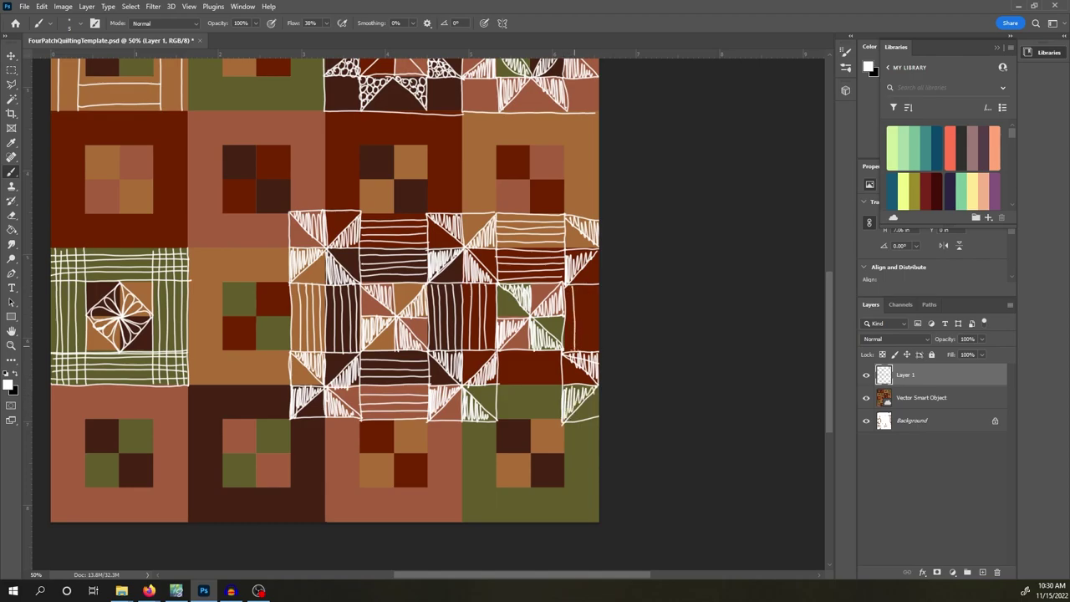
Fill the narrow area between the two half pinwheels at the quilt's right edge with vertical lines, and show the whole quilt.
mouse_move(579, 283)
left_mouse_down()
mouse_move(581, 354)
mouse_move(587, 333)
mouse_move(596, 352)
left_mouse_up()
left_click_drag(446, 575, 432, 575)
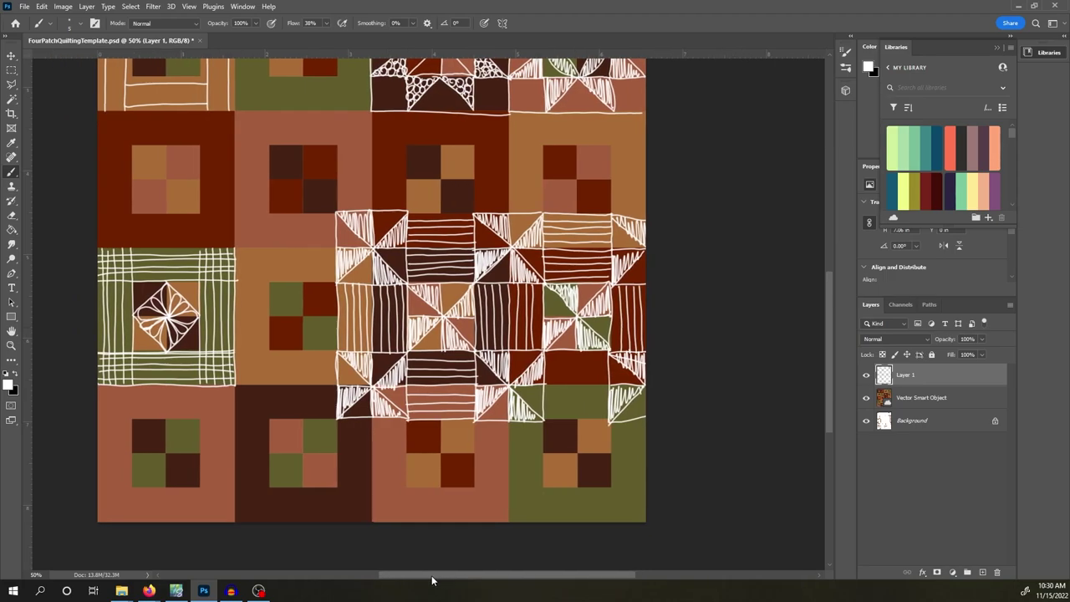
key("ctrl+minus")
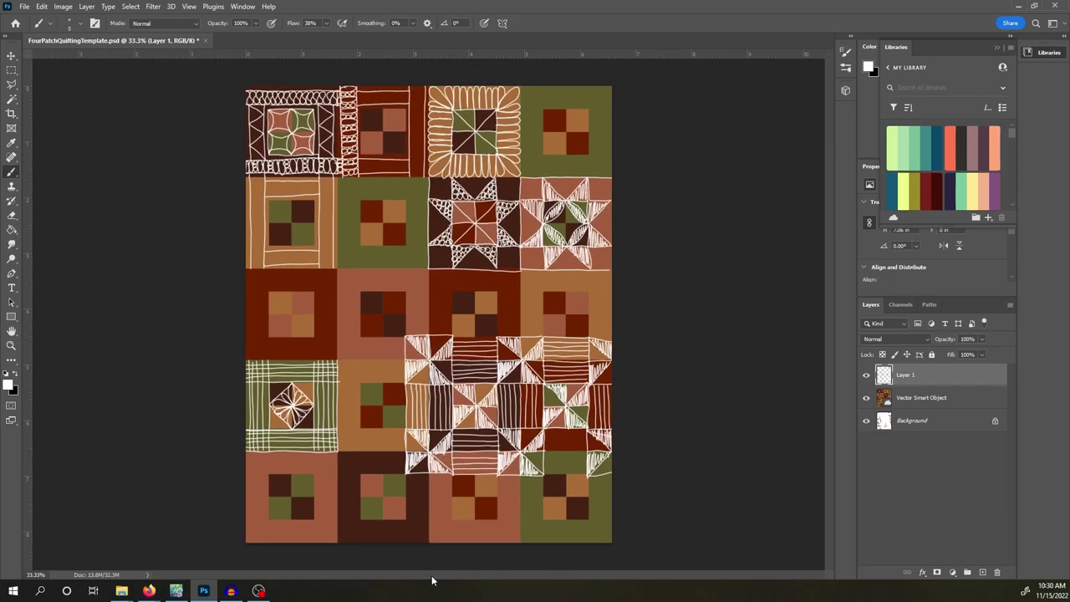